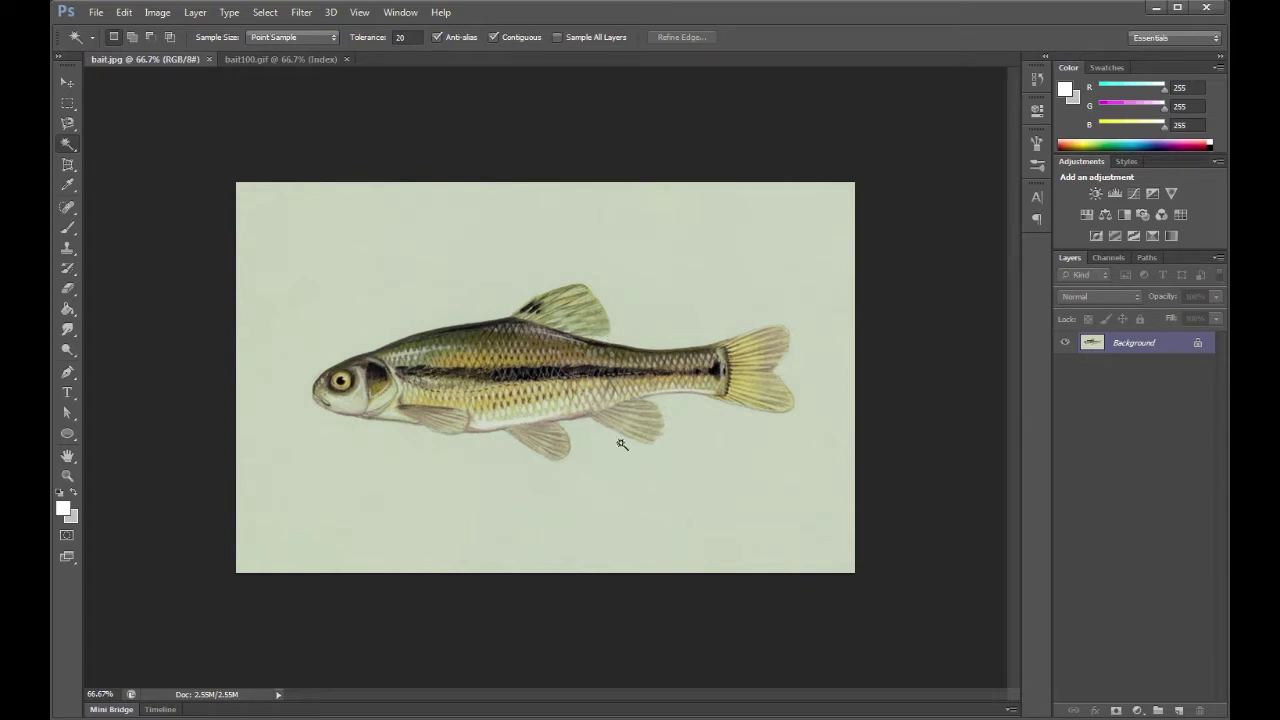
- Unlock the Background layer, remove the pale green area around the fish using the Magic Wand selection, and deselect
left_click_drag(1199, 345, 1203, 712)
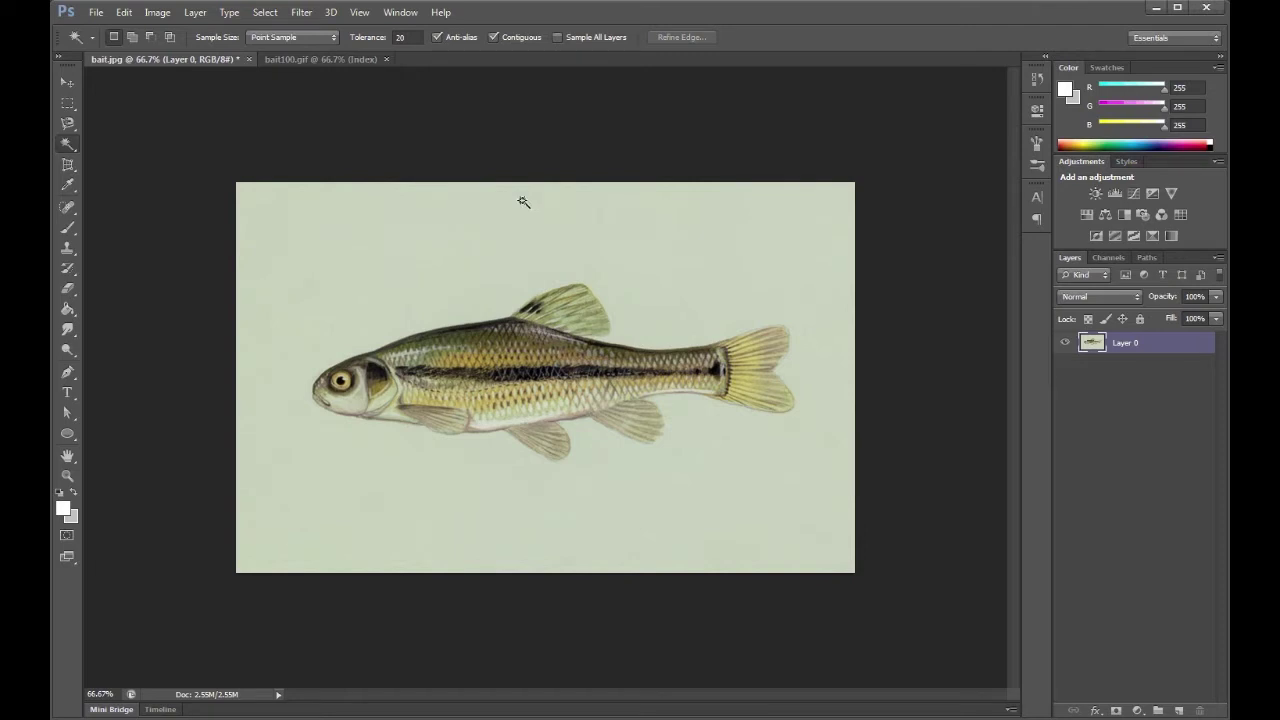
left_click(351, 267)
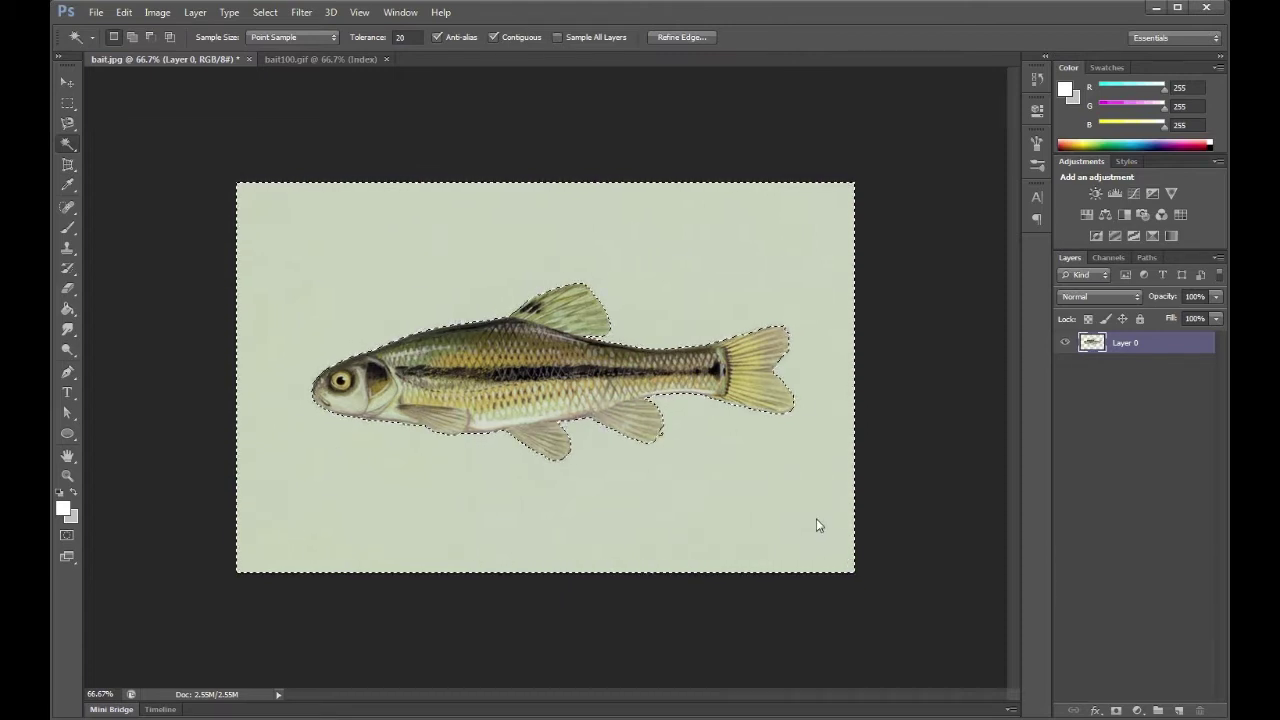
key("Delete")
key("ctrl+d")
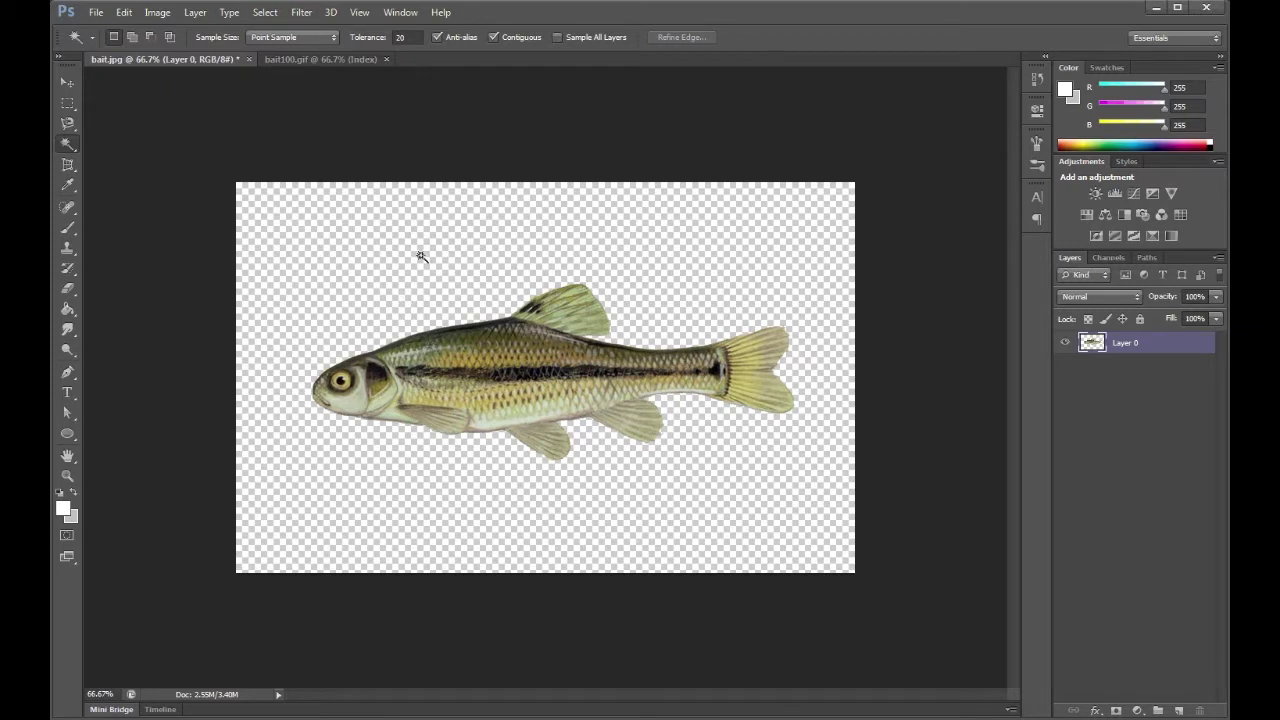
- Select the entire fish with the Magic Wand at a tolerance of 100
left_click(416, 37)
type("100")
left_click(476, 350)
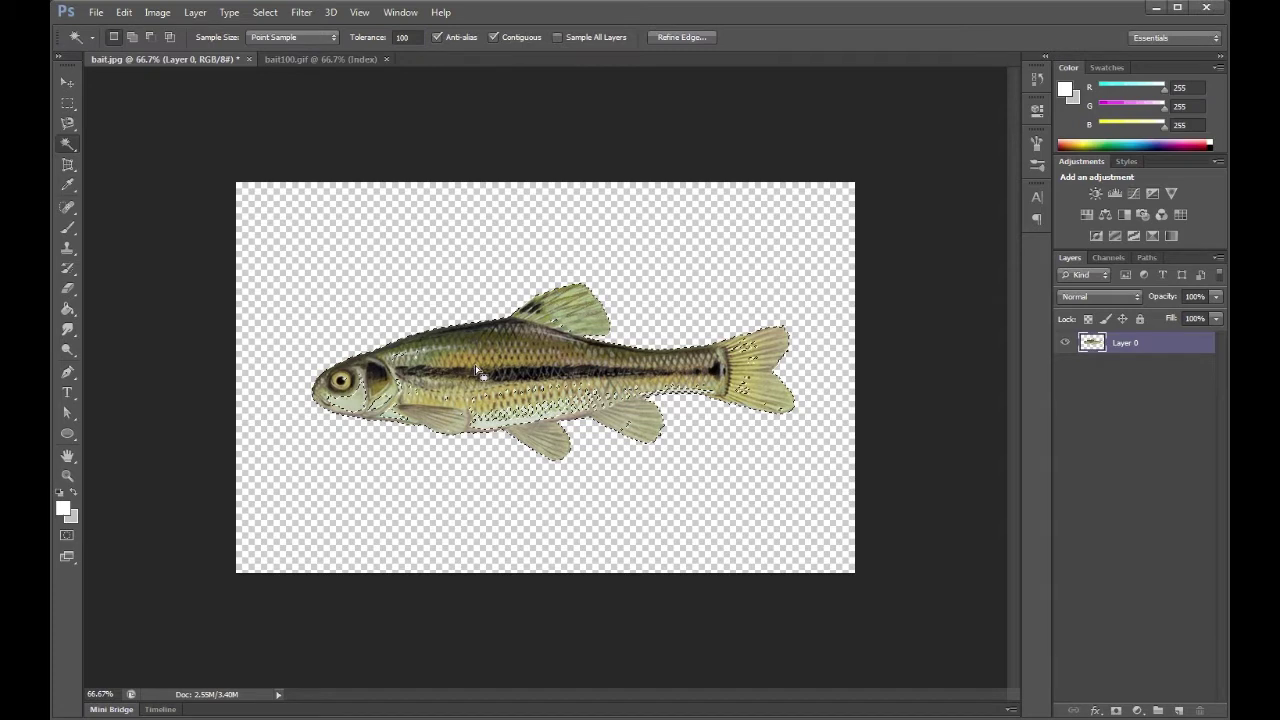
left_click(529, 415, "shift")
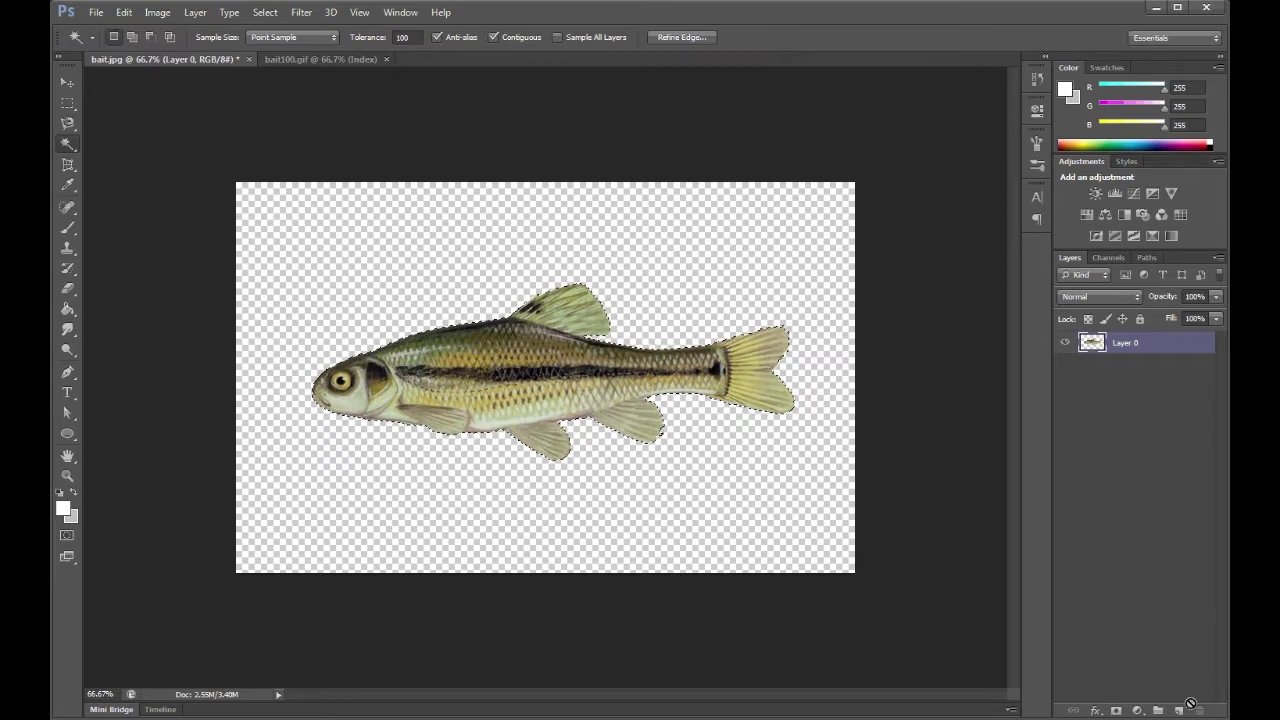
- Add a new layer and fill the fish selection with white using the Paint Bucket, then clear the selection
left_click(1178, 708)
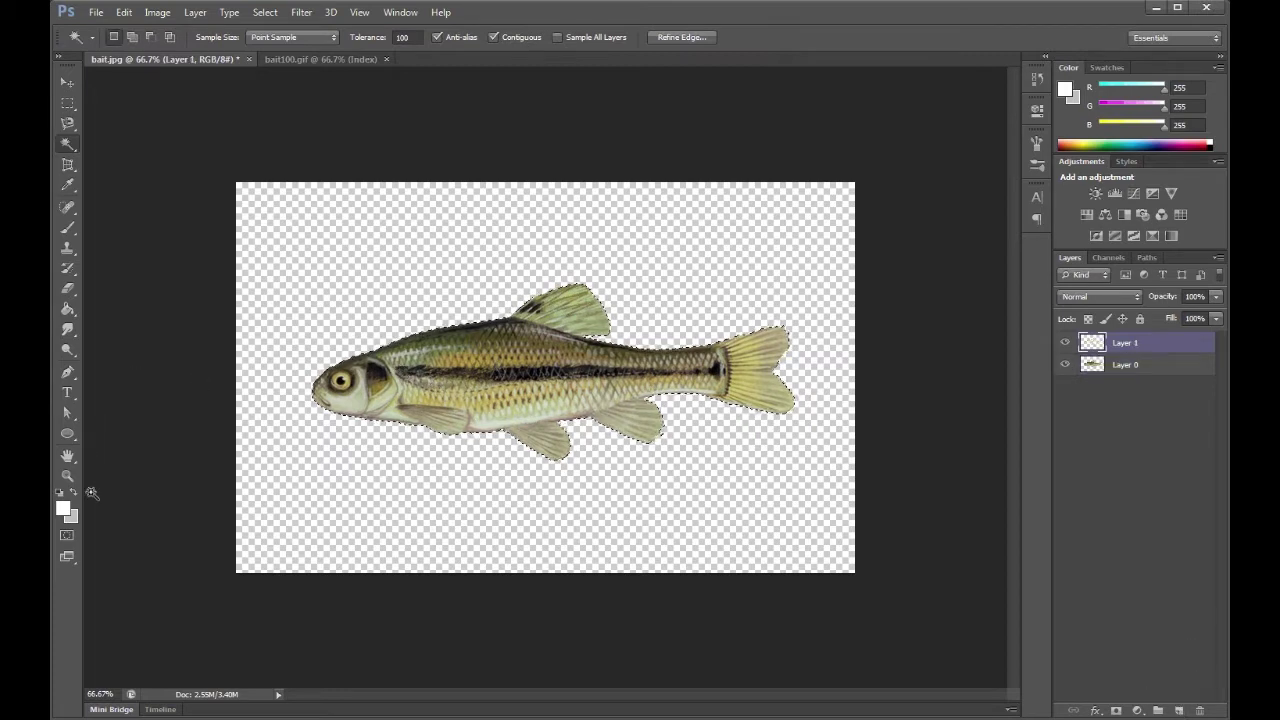
left_click(68, 309)
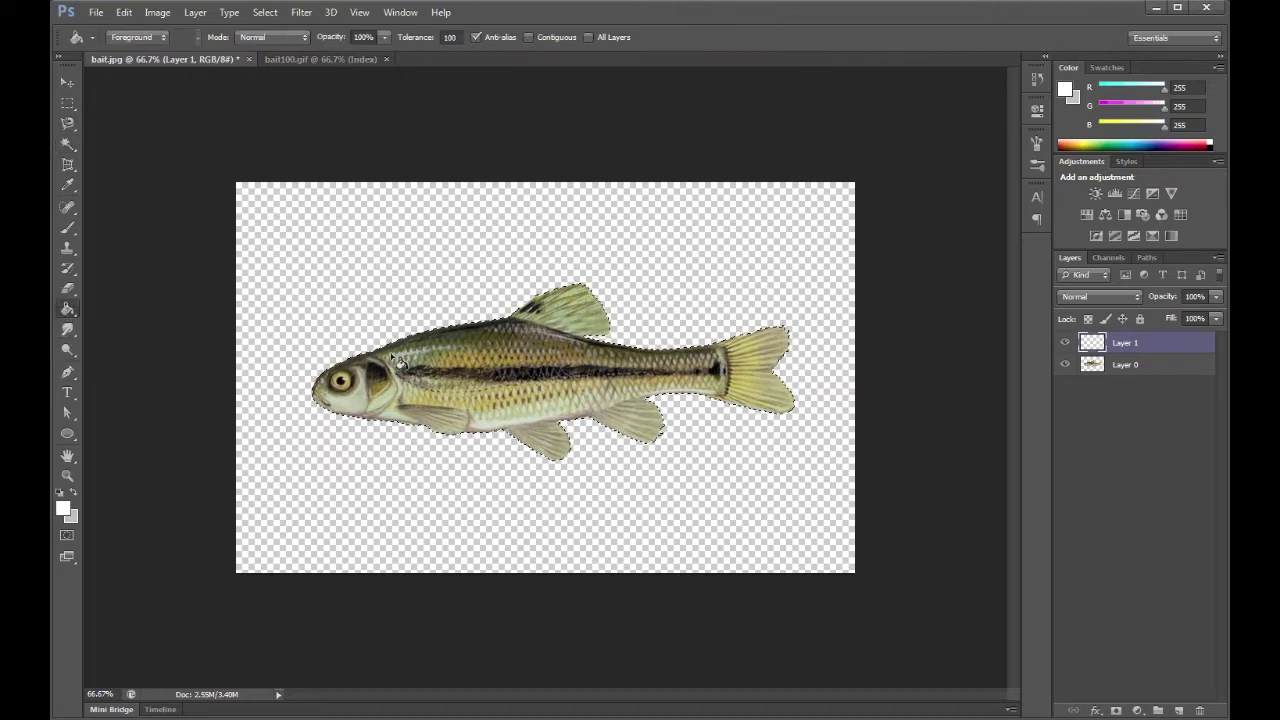
left_click(437, 387)
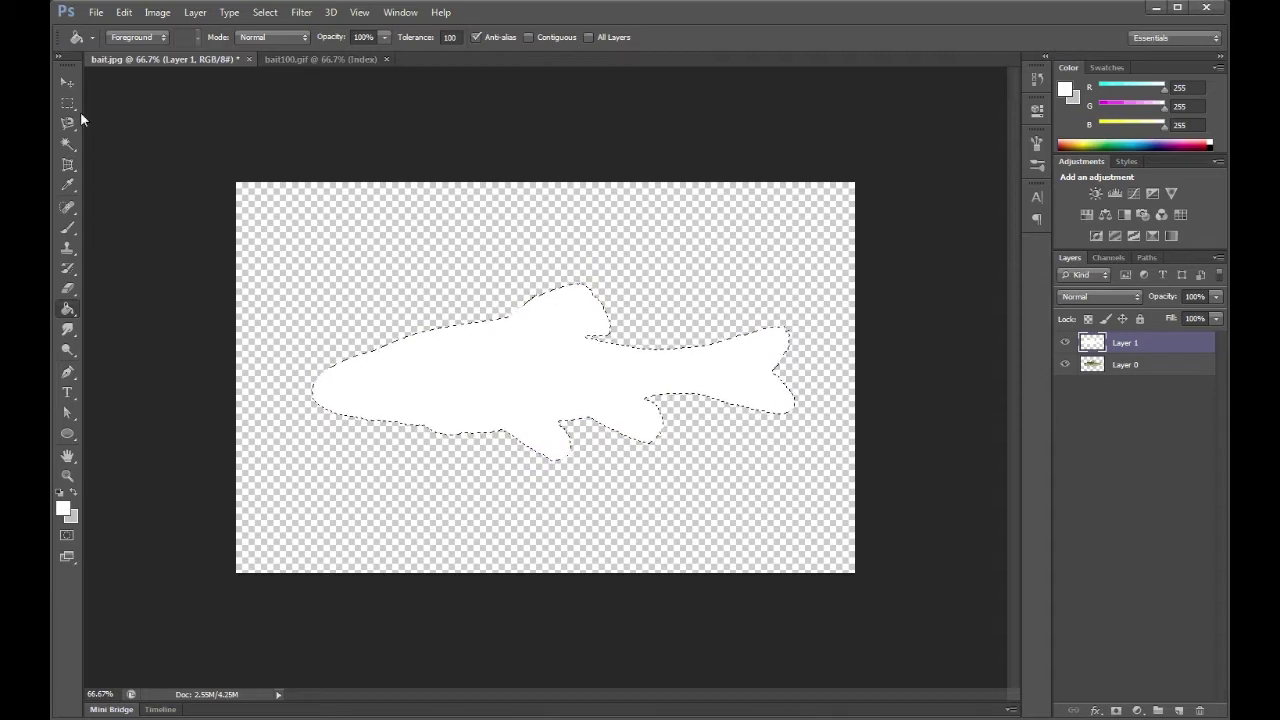
key("m")
left_click(368, 273)
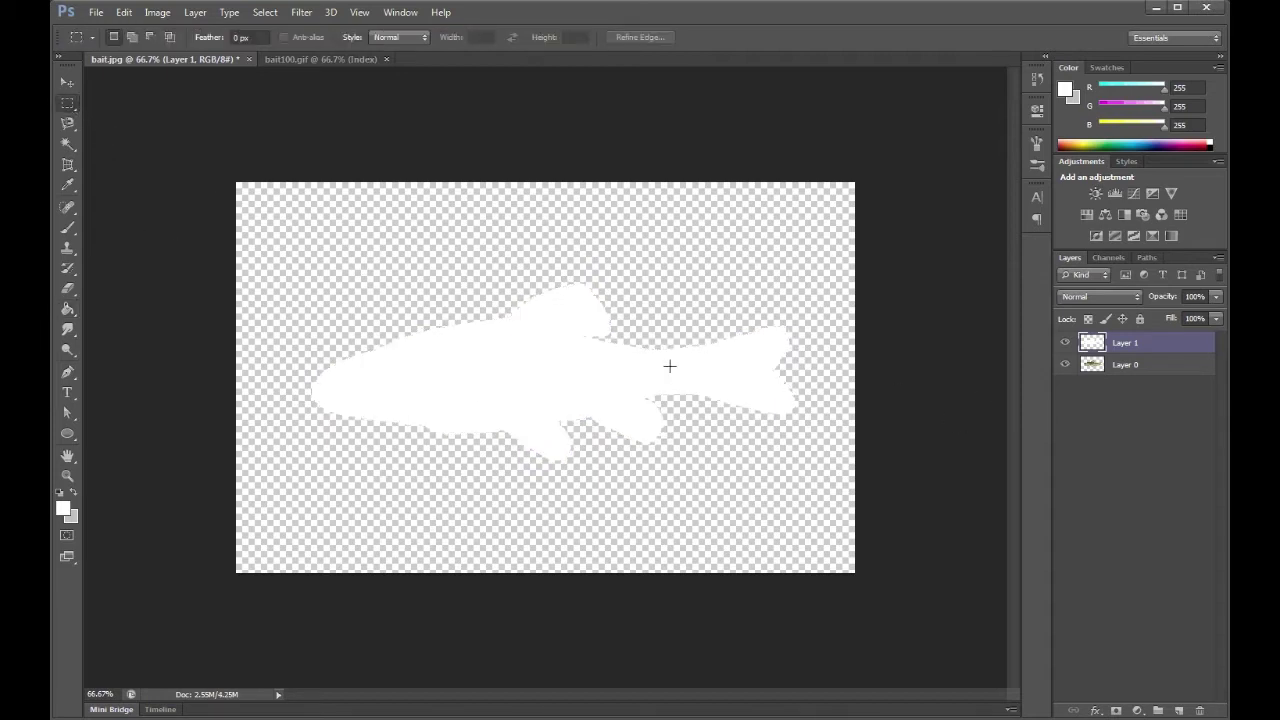
- Hide and reshow Layer 1 to compare the white silhouette with the original fish on Layer 0
left_click(1125, 364)
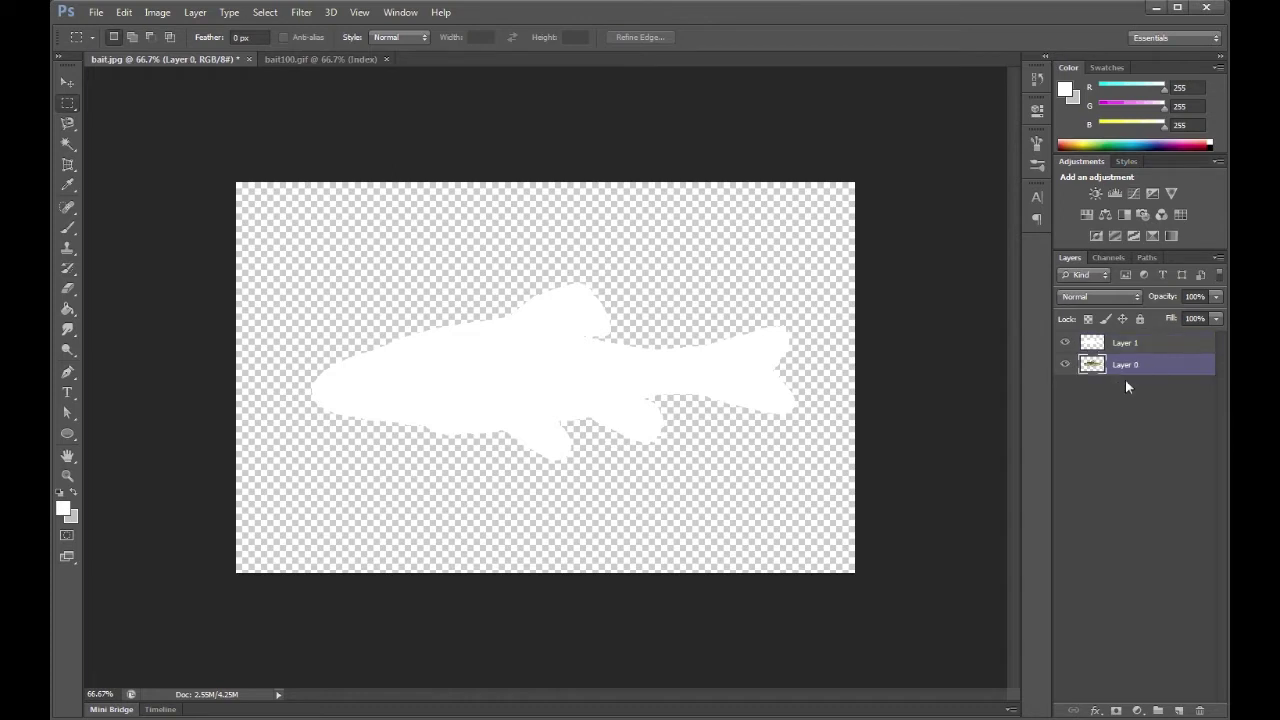
left_click(1065, 342)
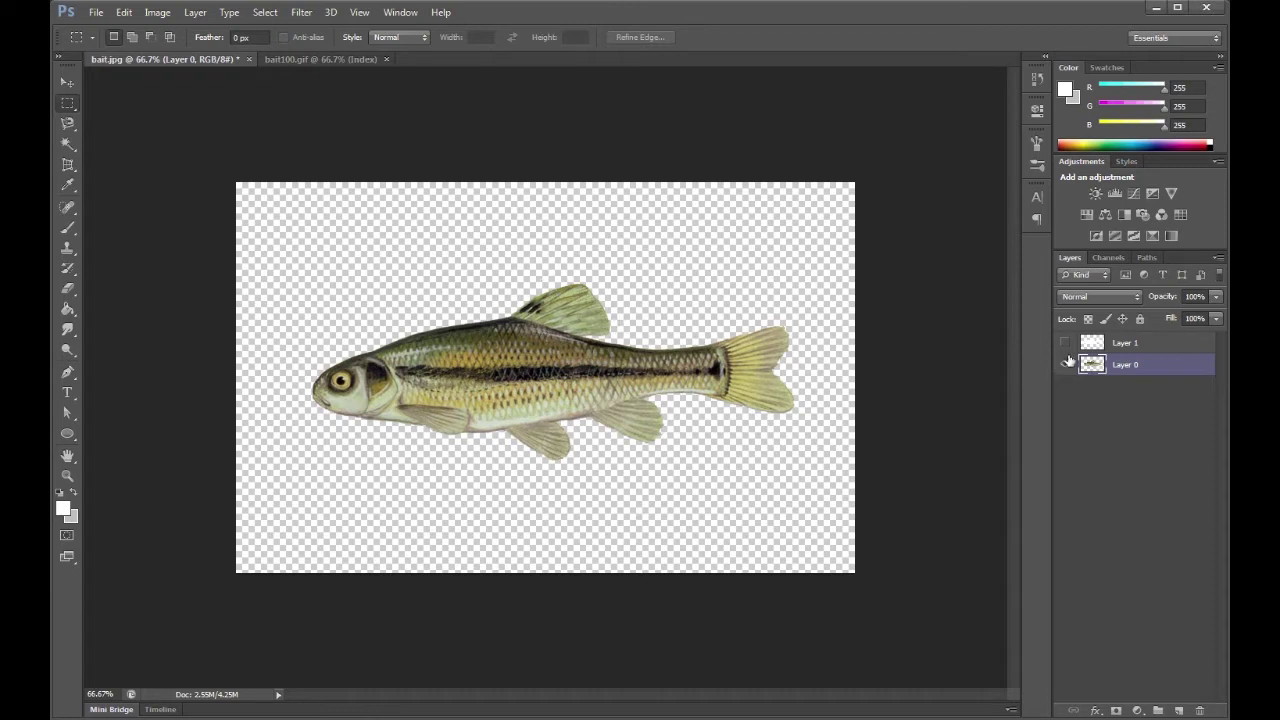
left_click(1125, 346)
left_click(1066, 343)
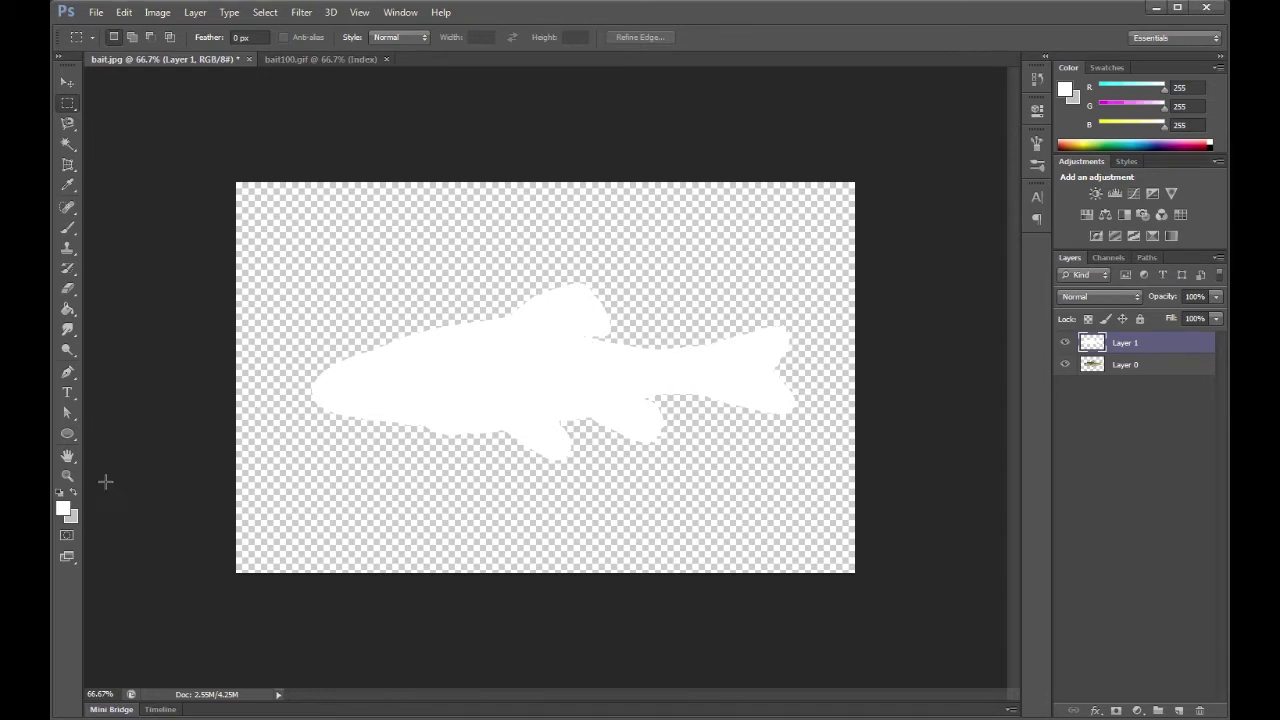
- Swap the foreground and background colors and set the foreground color to gray a7a4a4
left_click(74, 494)
left_click(63, 507)
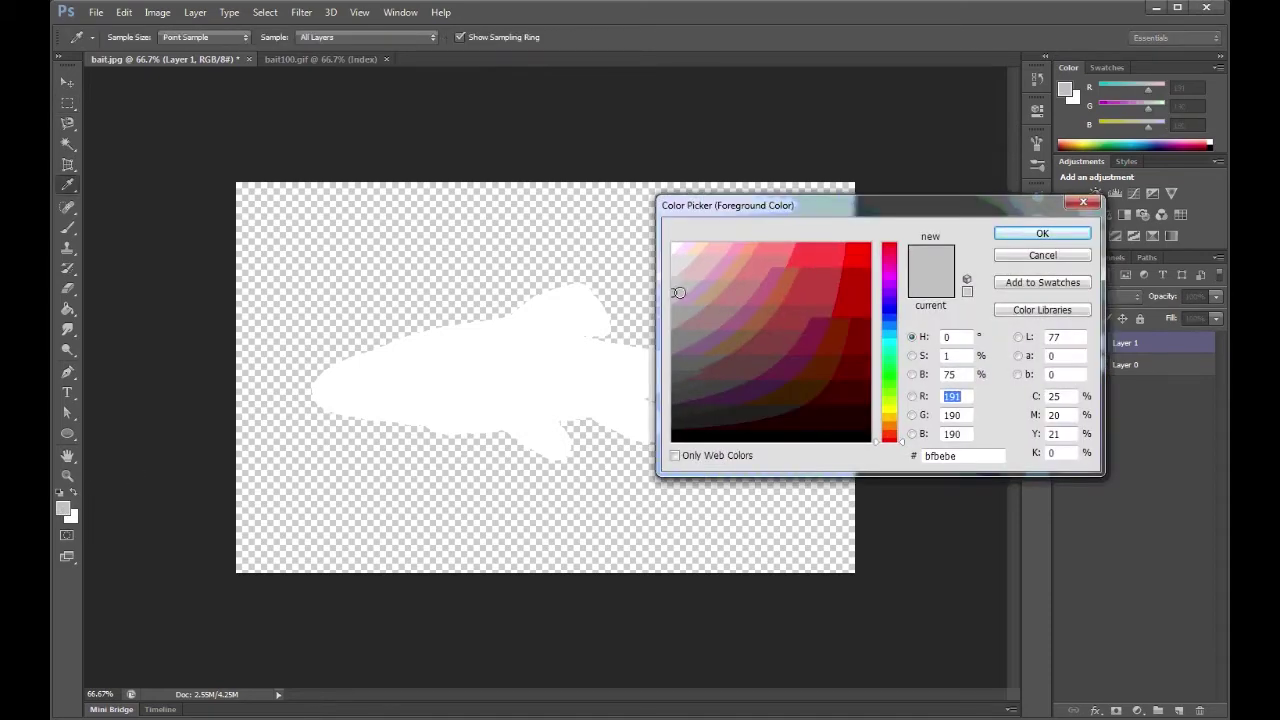
left_click(675, 311)
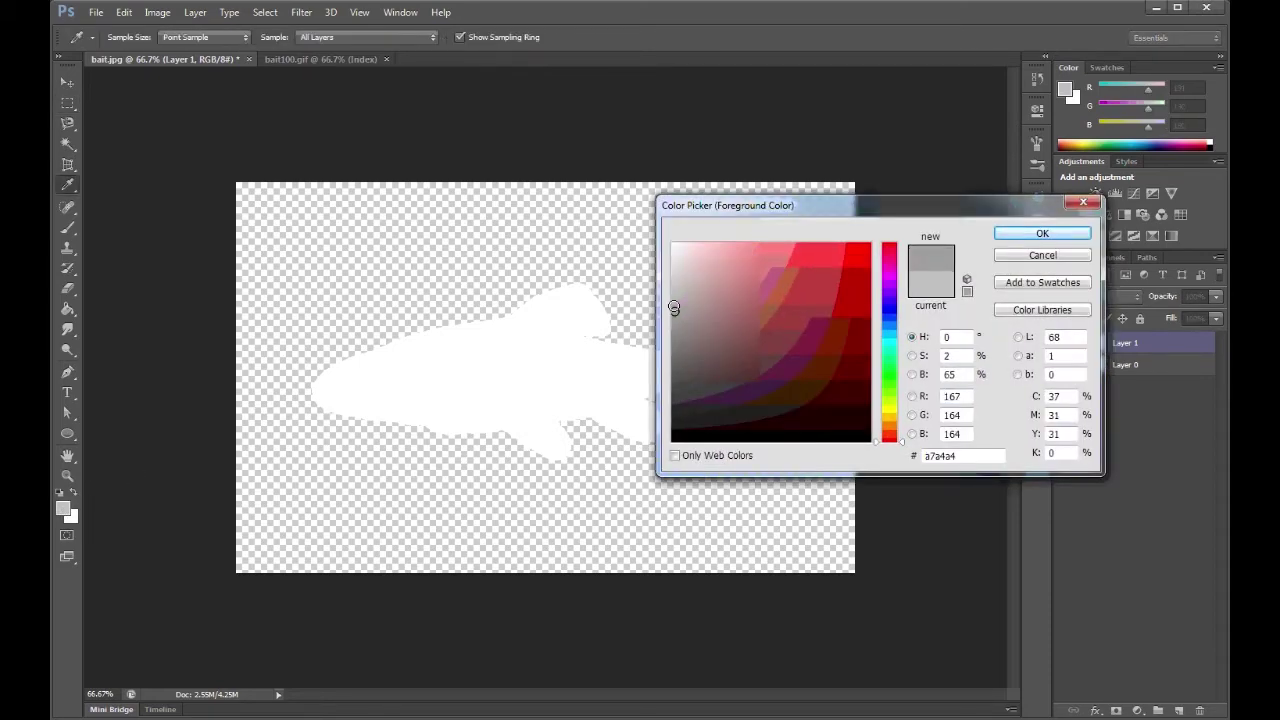
left_click(1057, 237)
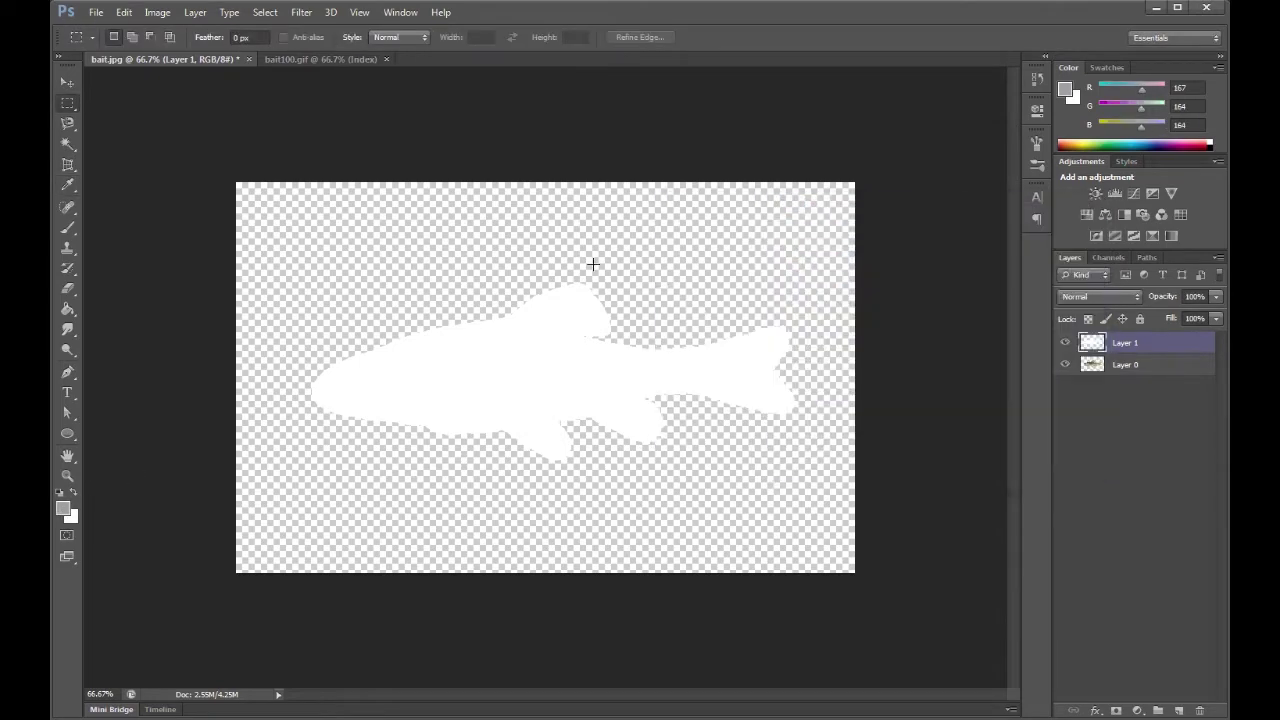
left_click(70, 229)
left_click(130, 38)
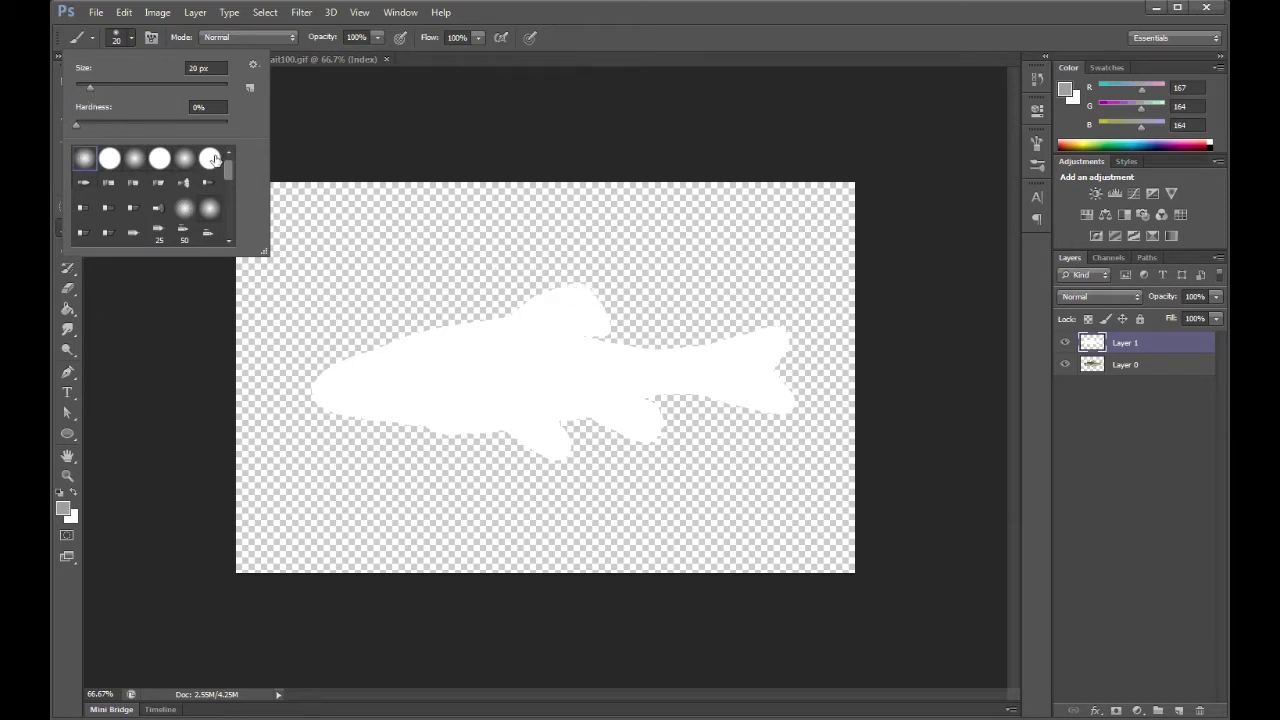
right_click(470, 147)
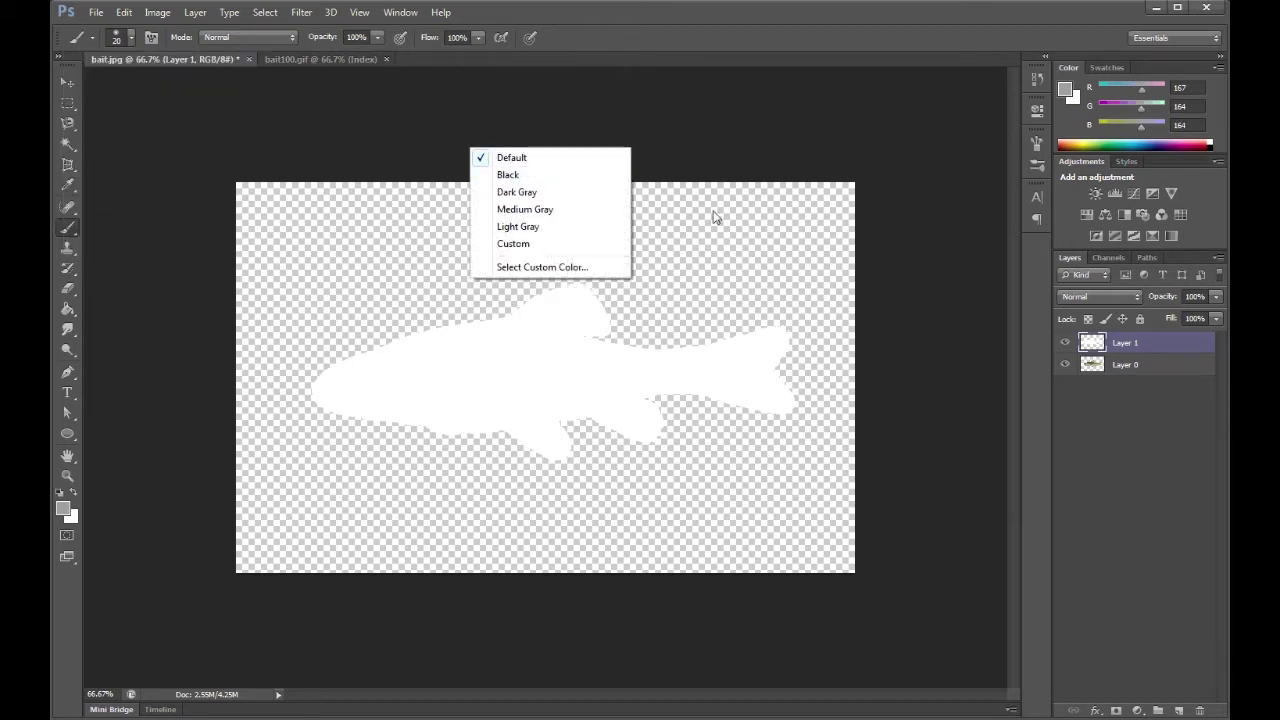
left_click(846, 163)
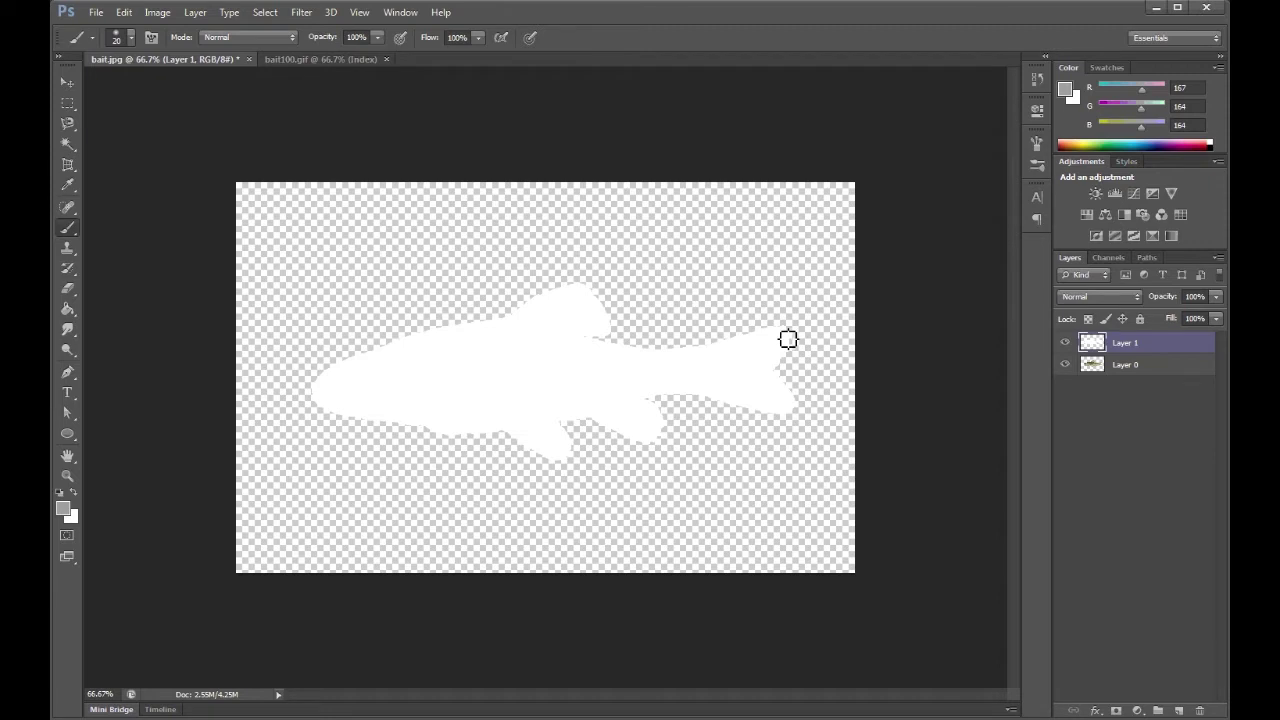
- Select the white silhouette and shade the outer edges of its fins and tail gray with the 20 px soft brush, then deselect
left_click(68, 144)
left_click(526, 400)
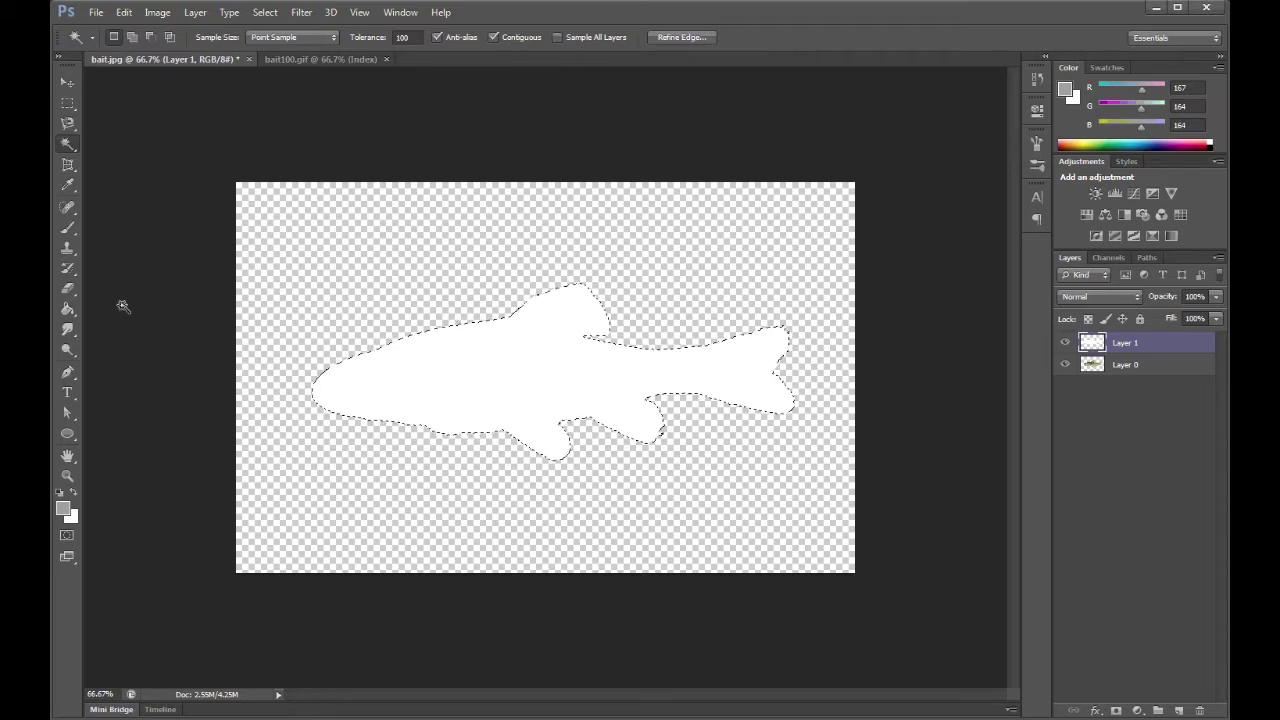
left_click(68, 228)
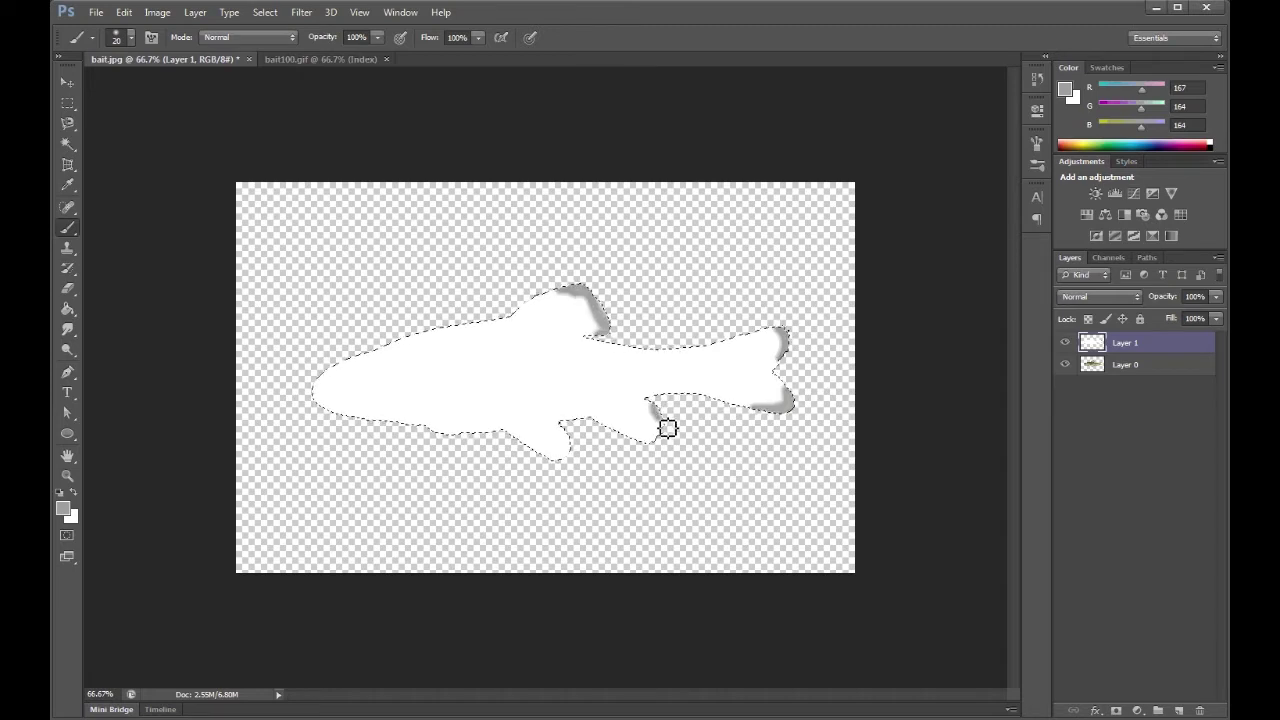
mouse_move(601, 450)
left_mouse_down()
mouse_move(569, 437)
mouse_move(574, 454)
mouse_move(560, 462)
left_mouse_up()
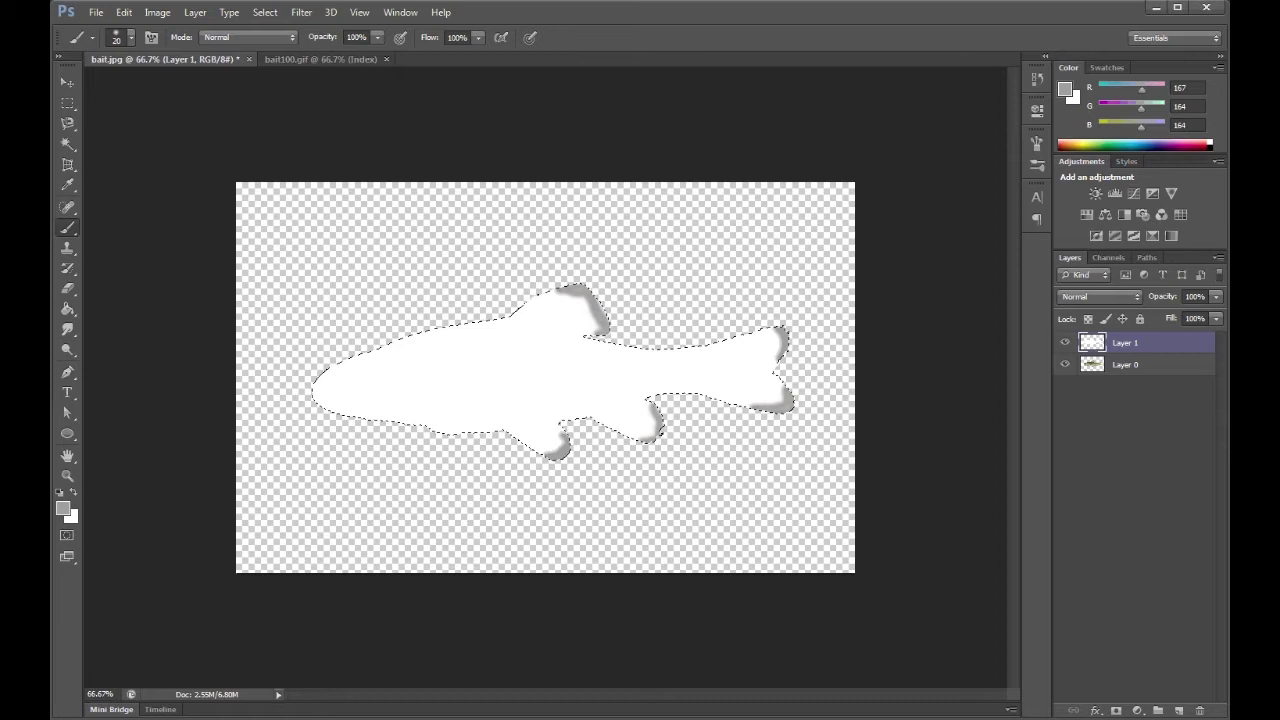
key("ctrl+d")
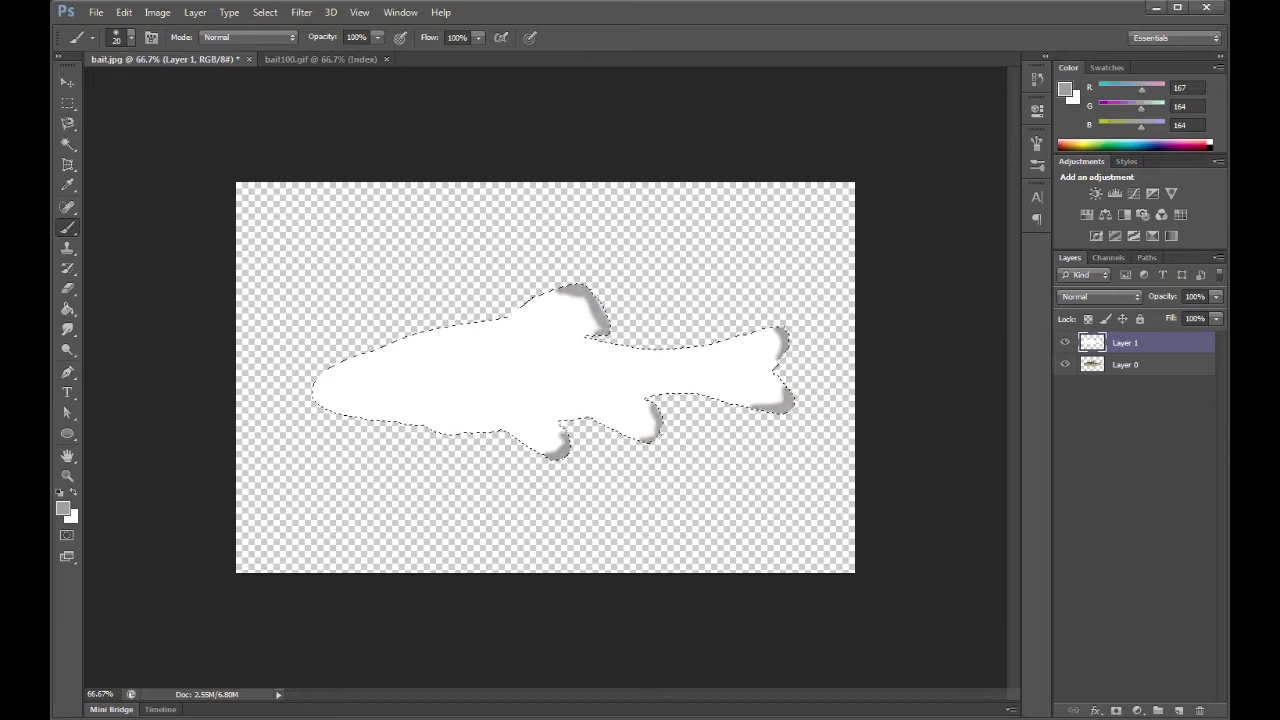
key("m")
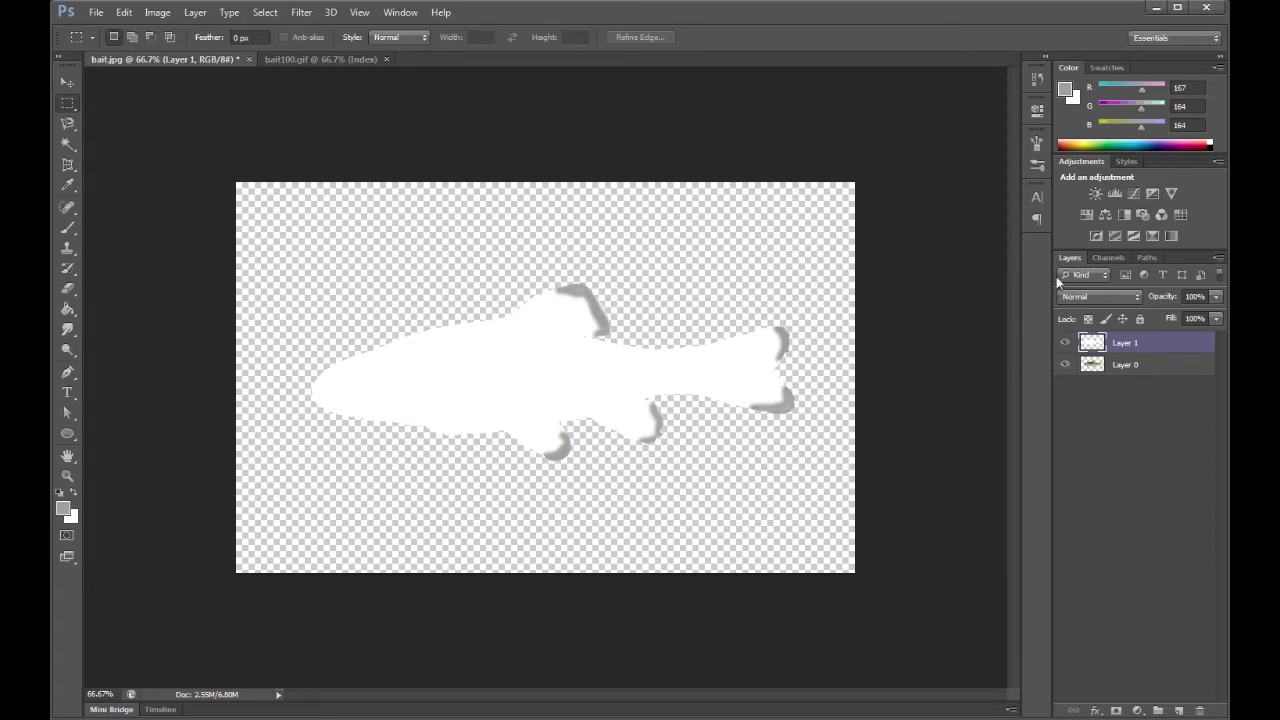
- Create a new 900 x 900 pixel RGB document with a transparent background at 72 pixels/inch
right_click(1130, 346)
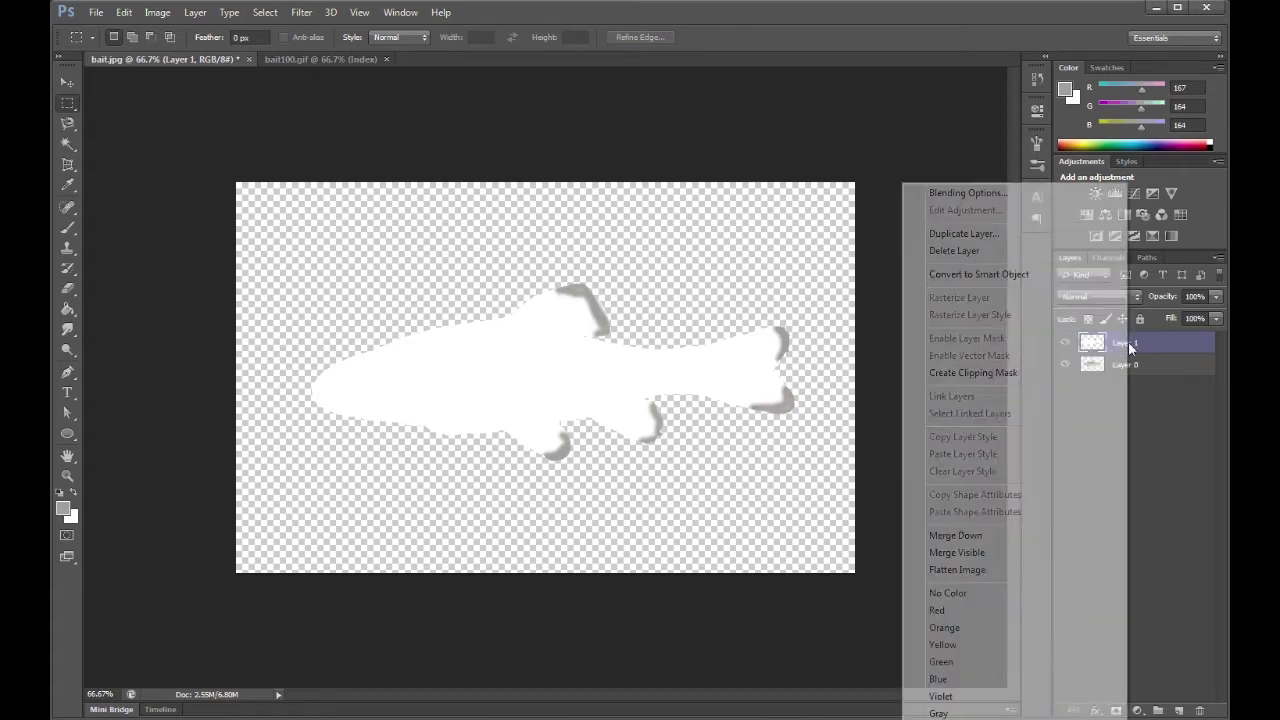
left_click(1154, 390)
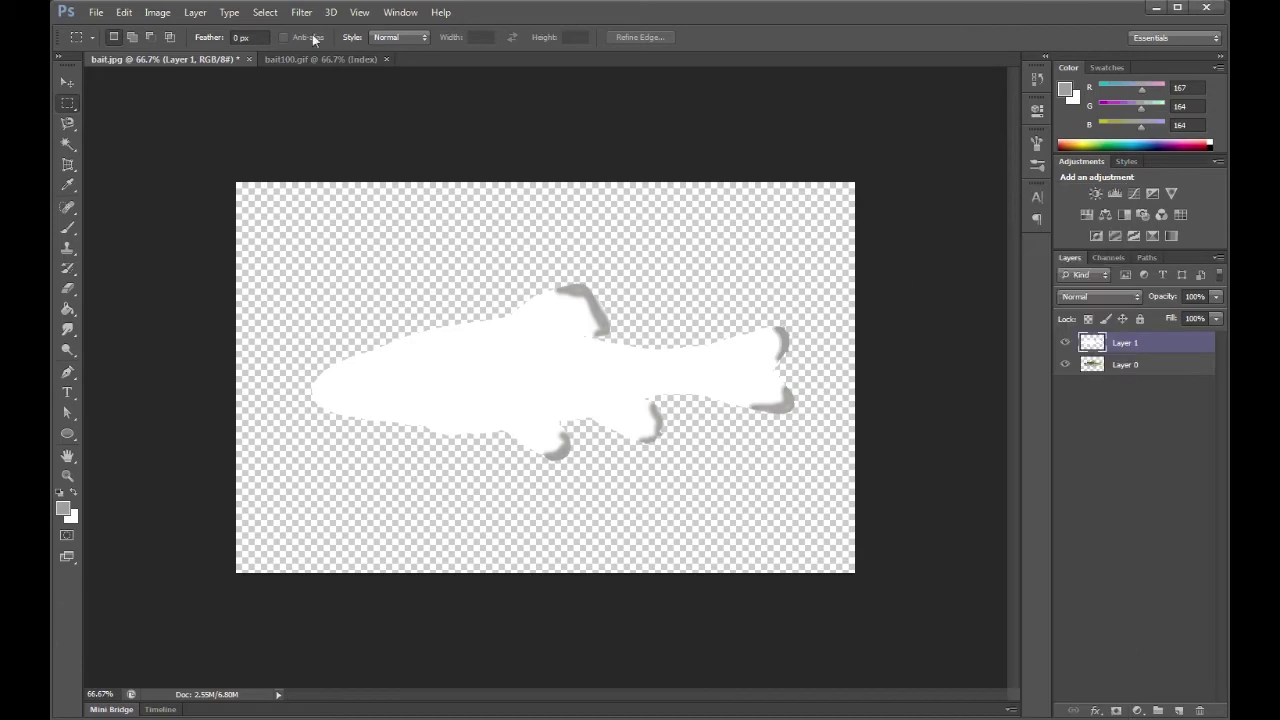
left_click(92, 13)
left_click(112, 27)
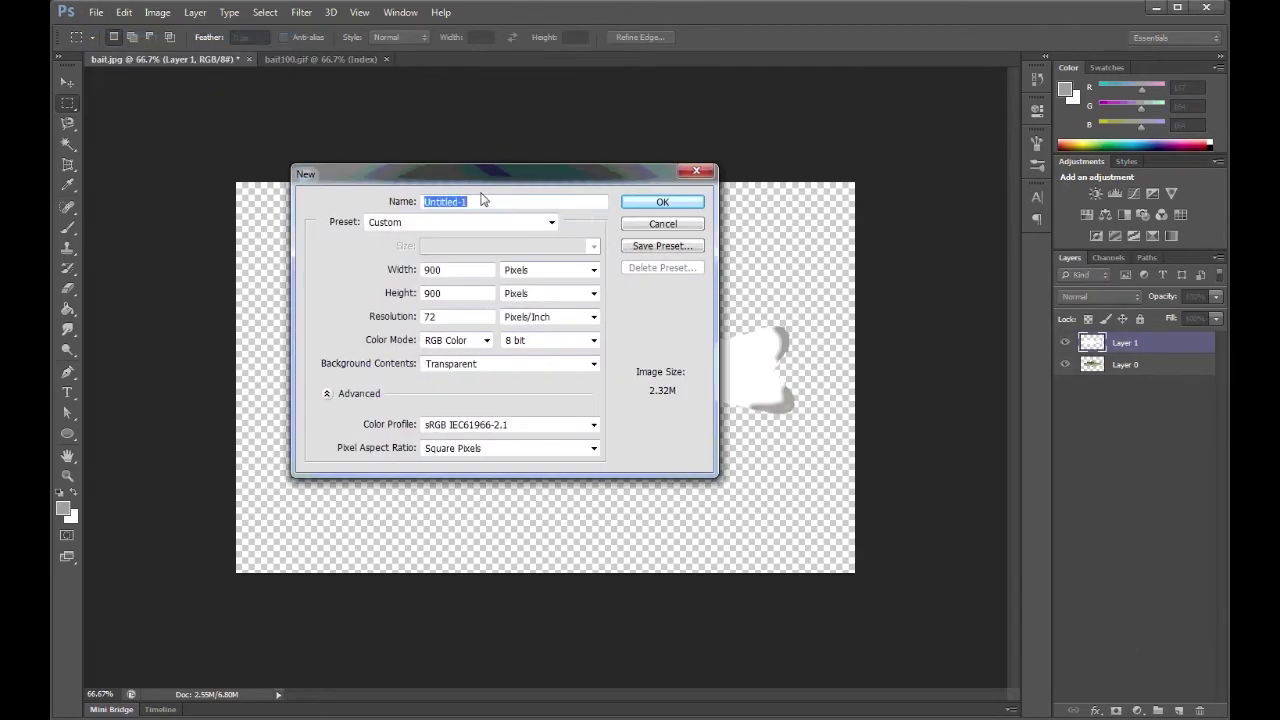
left_click(660, 202)
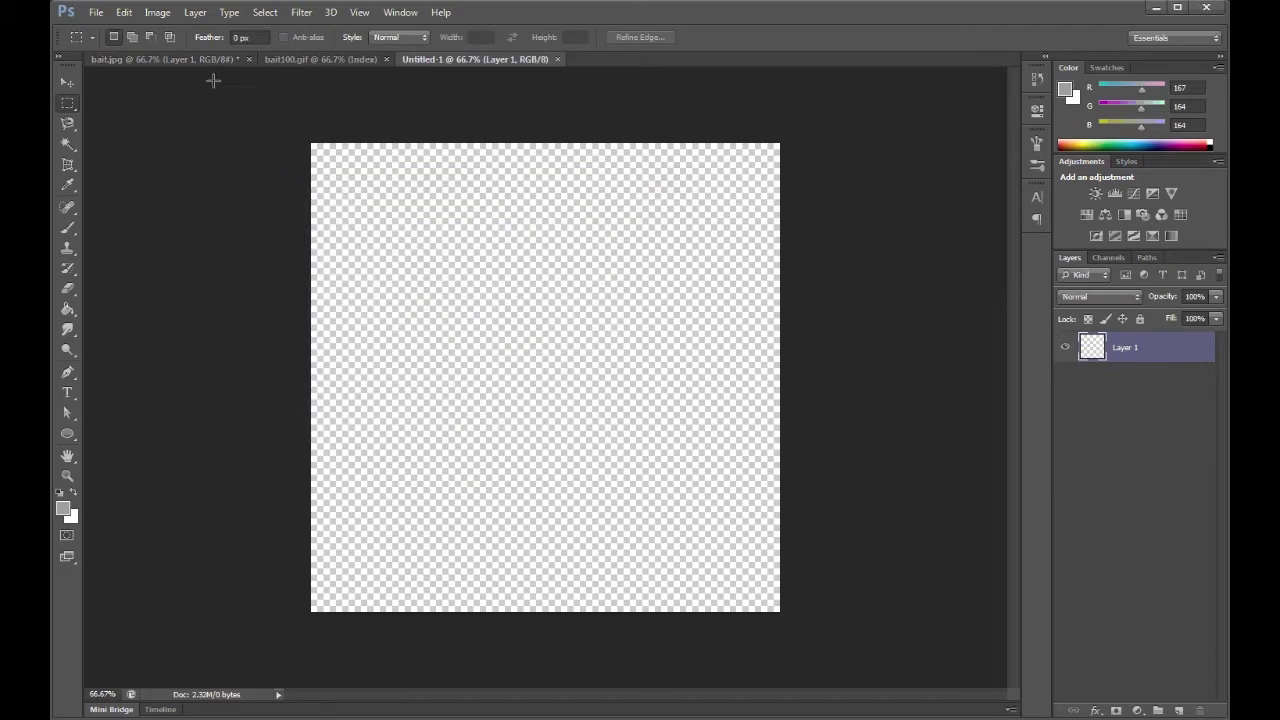
- Duplicate the silhouette layer of bait.jpg into the Untitled-1 document
left_click(186, 59)
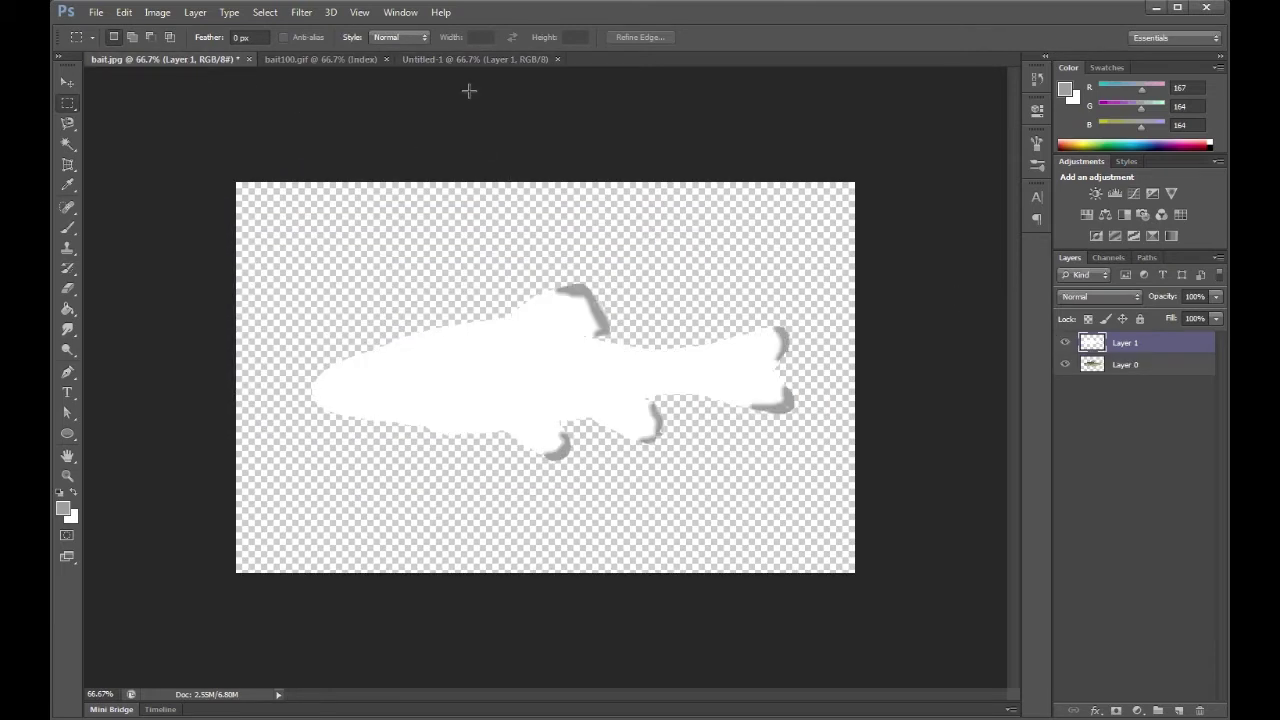
right_click(1133, 346)
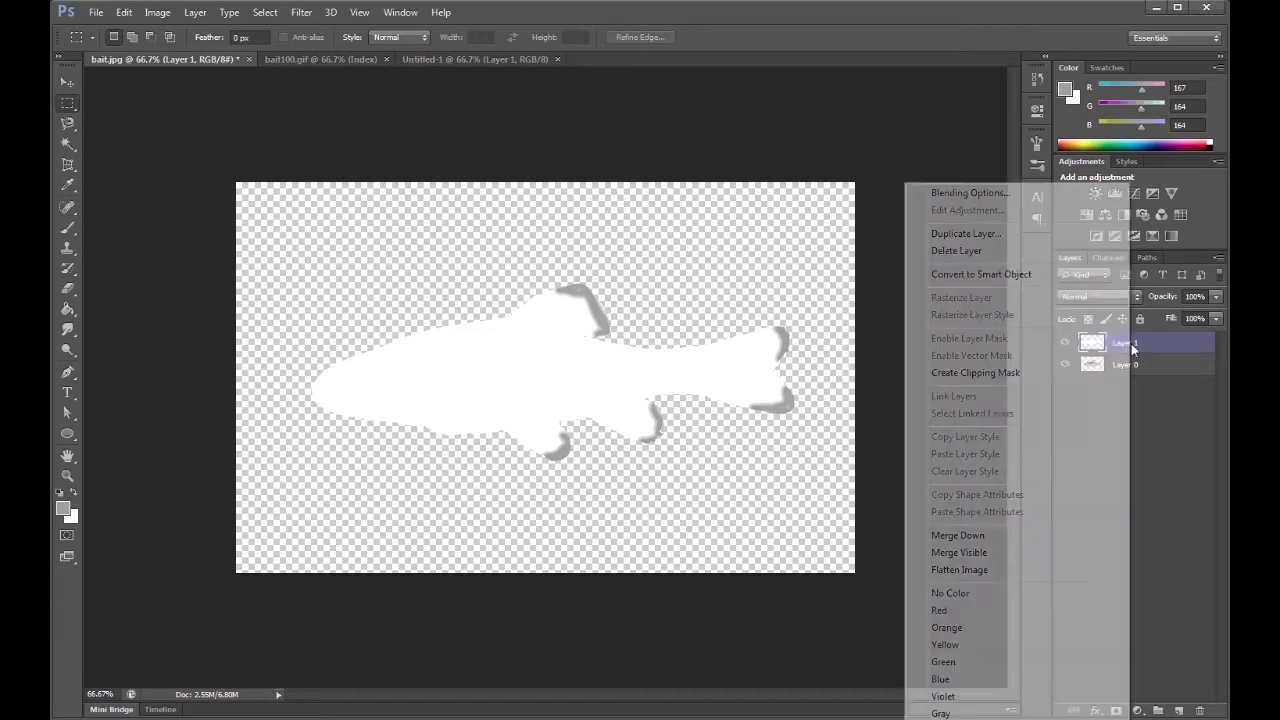
left_click(1012, 238)
left_click(638, 257)
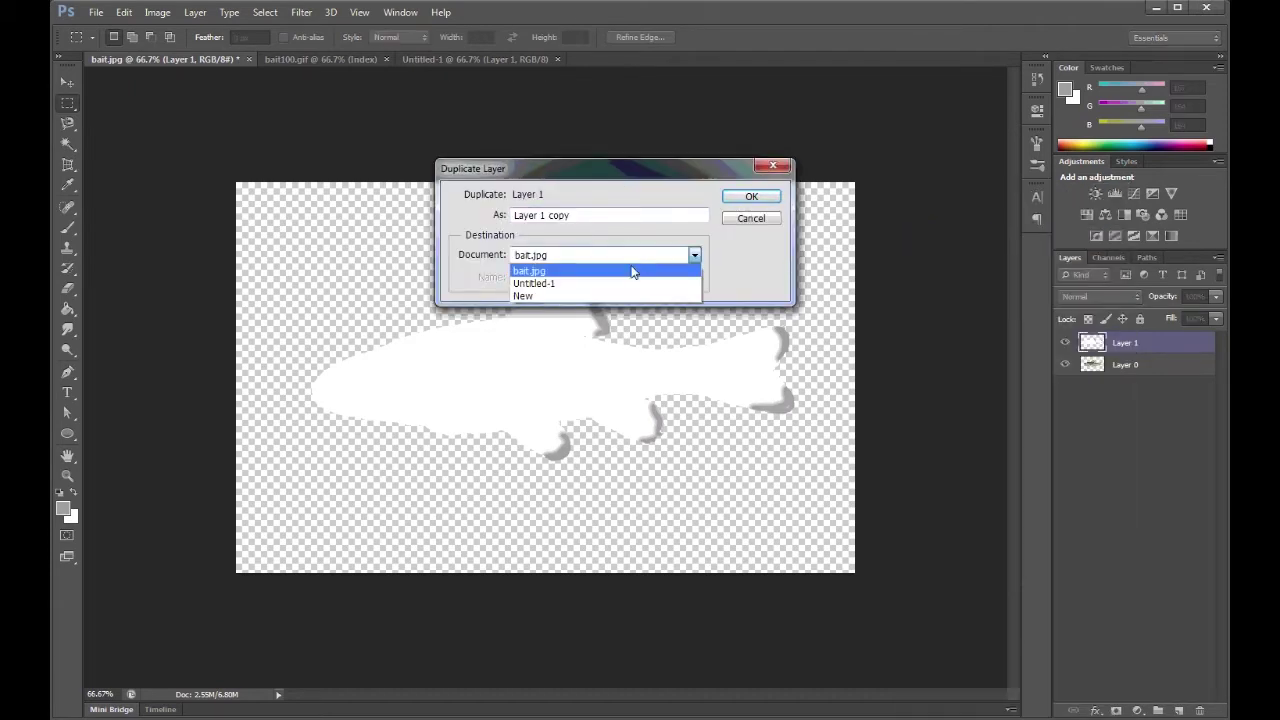
left_click(620, 283)
left_click(751, 196)
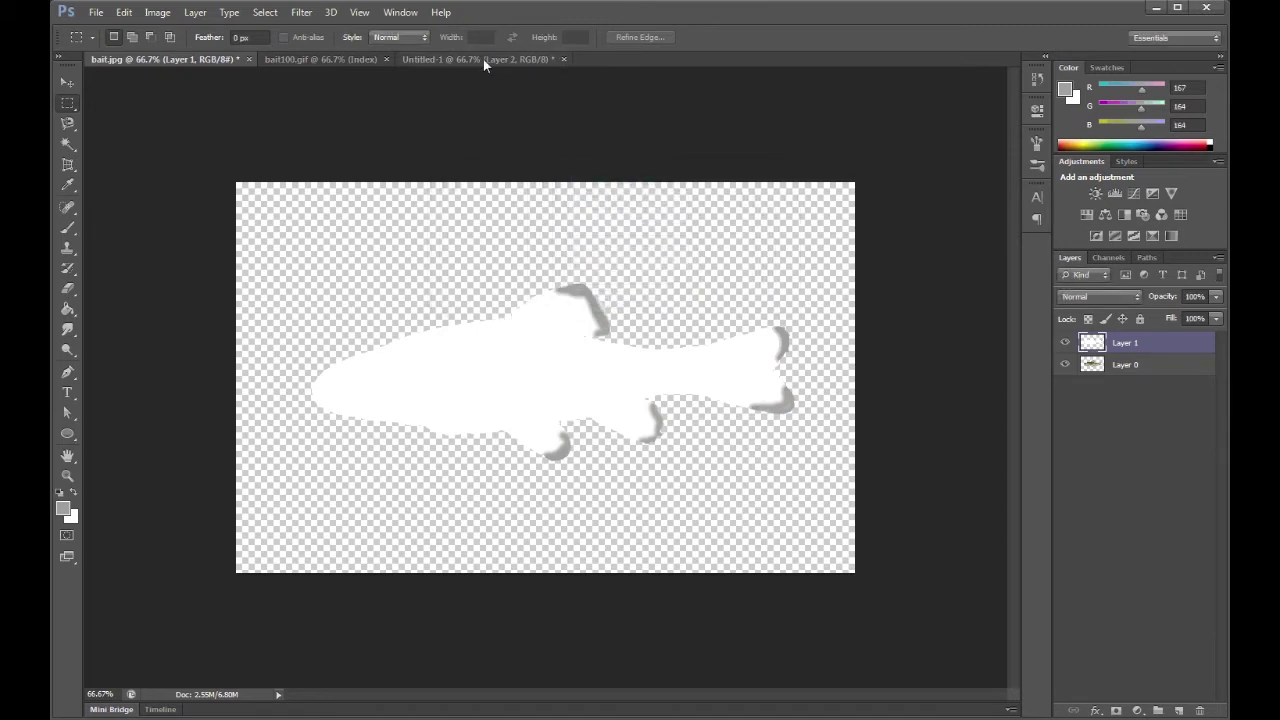
- Switch to the Untitled-1 document with the duplicated silhouette and close it without saving
left_click(483, 59)
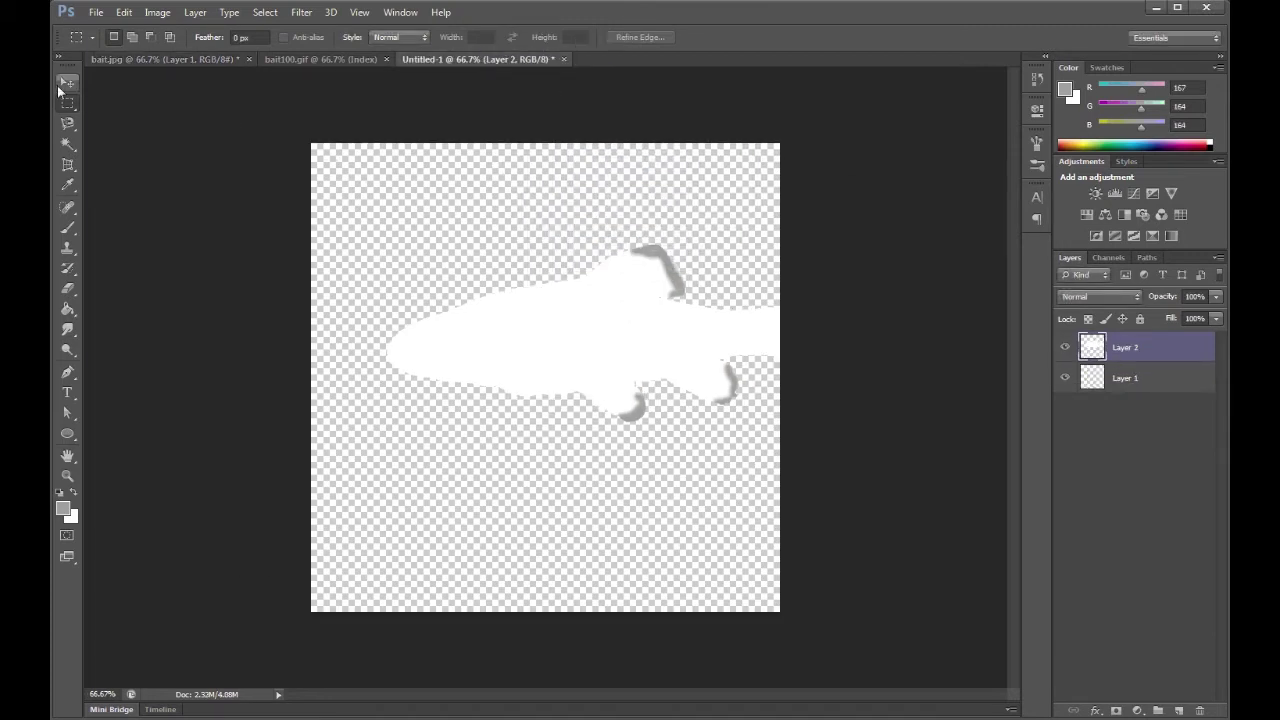
left_click(157, 12)
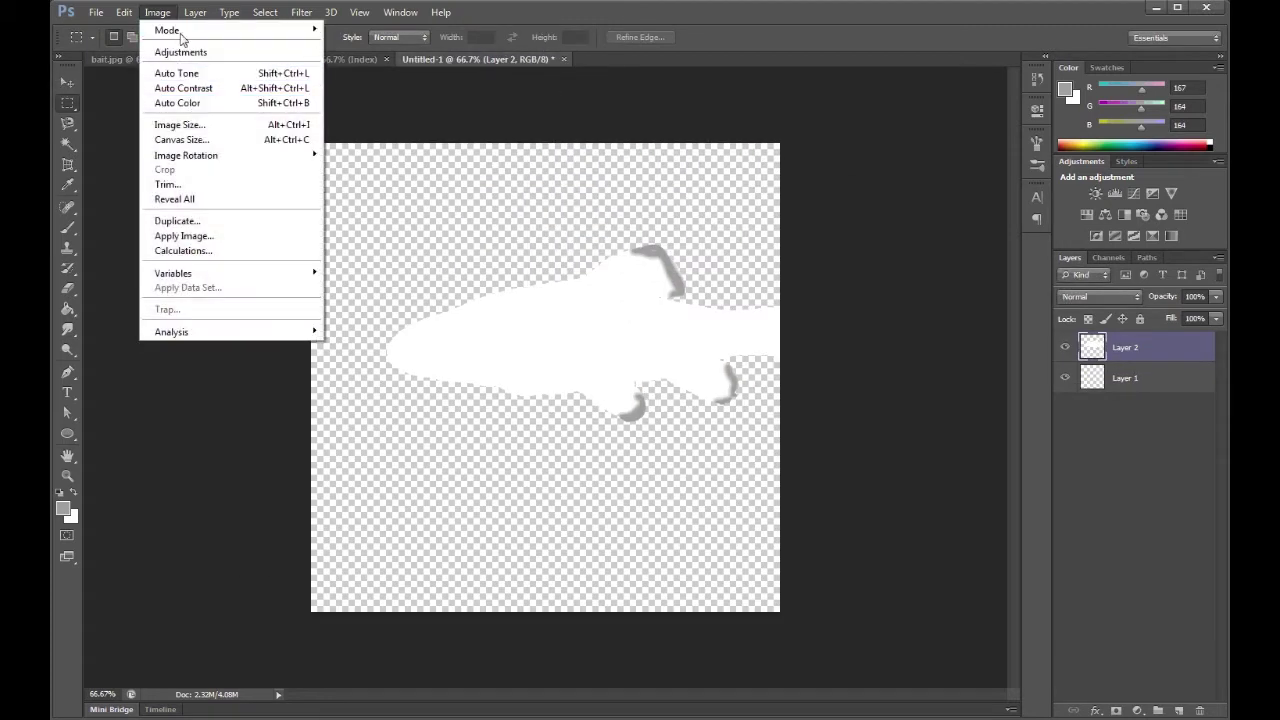
left_click(580, 41)
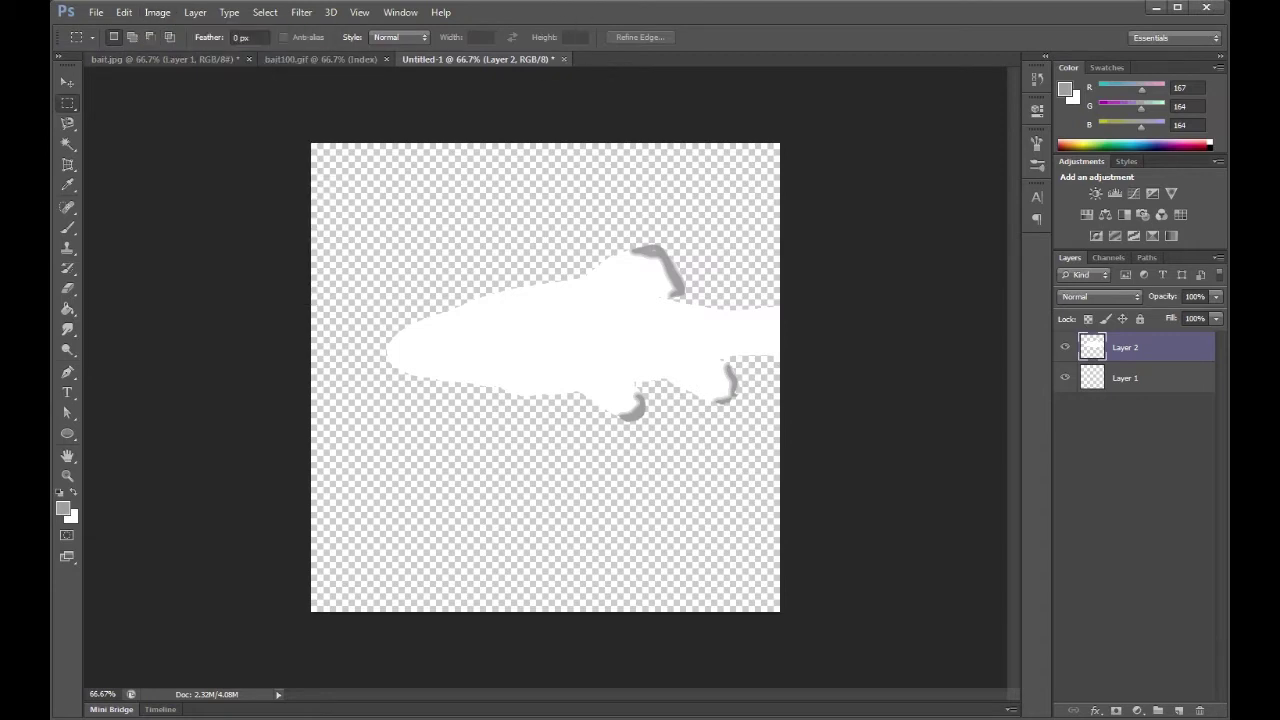
key("ctrl+w")
key("n")
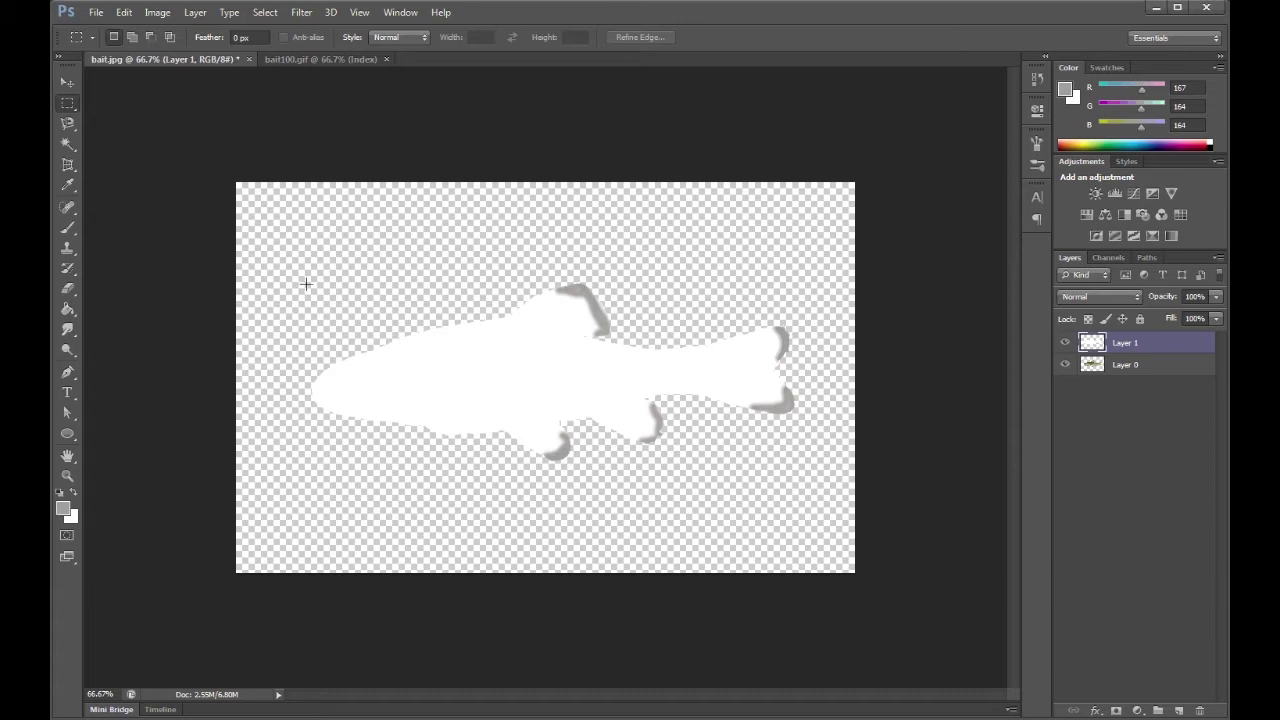
- Crop bait.jpg to a rectangle tightly enclosing the fish silhouette, then clear the selection
left_click_drag(308, 285, 794, 460)
left_click(157, 12)
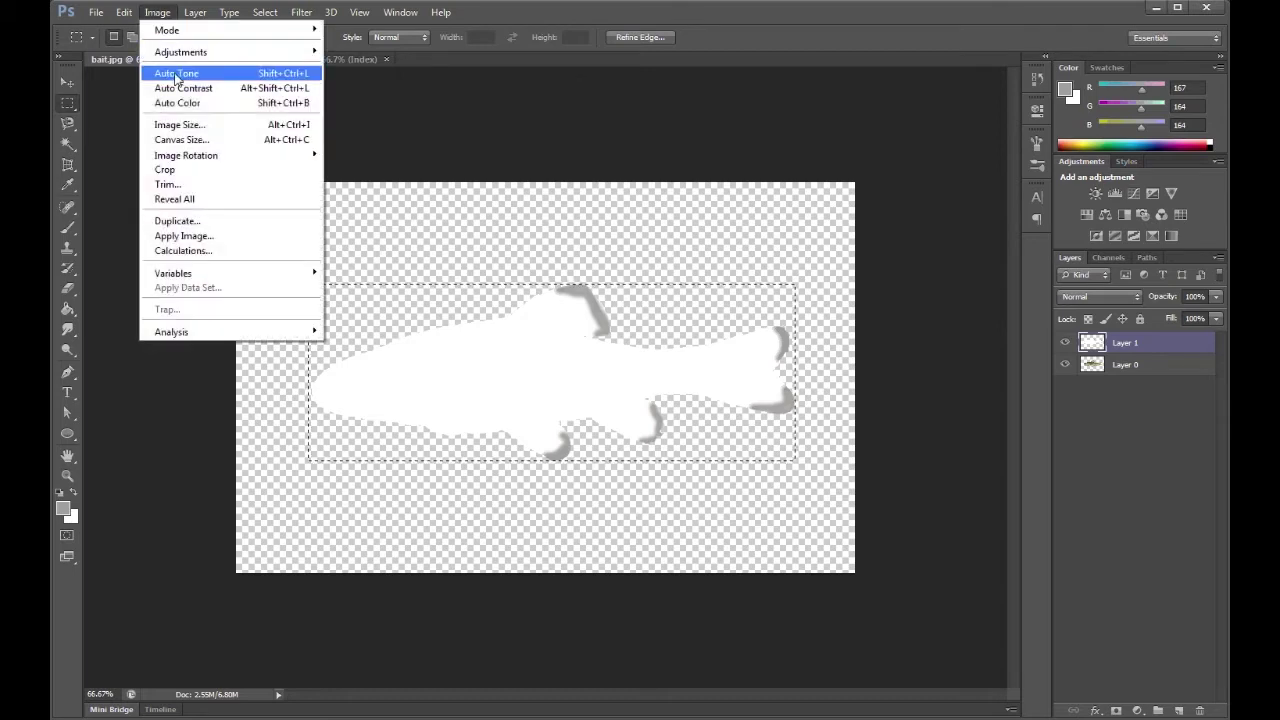
left_click(195, 170)
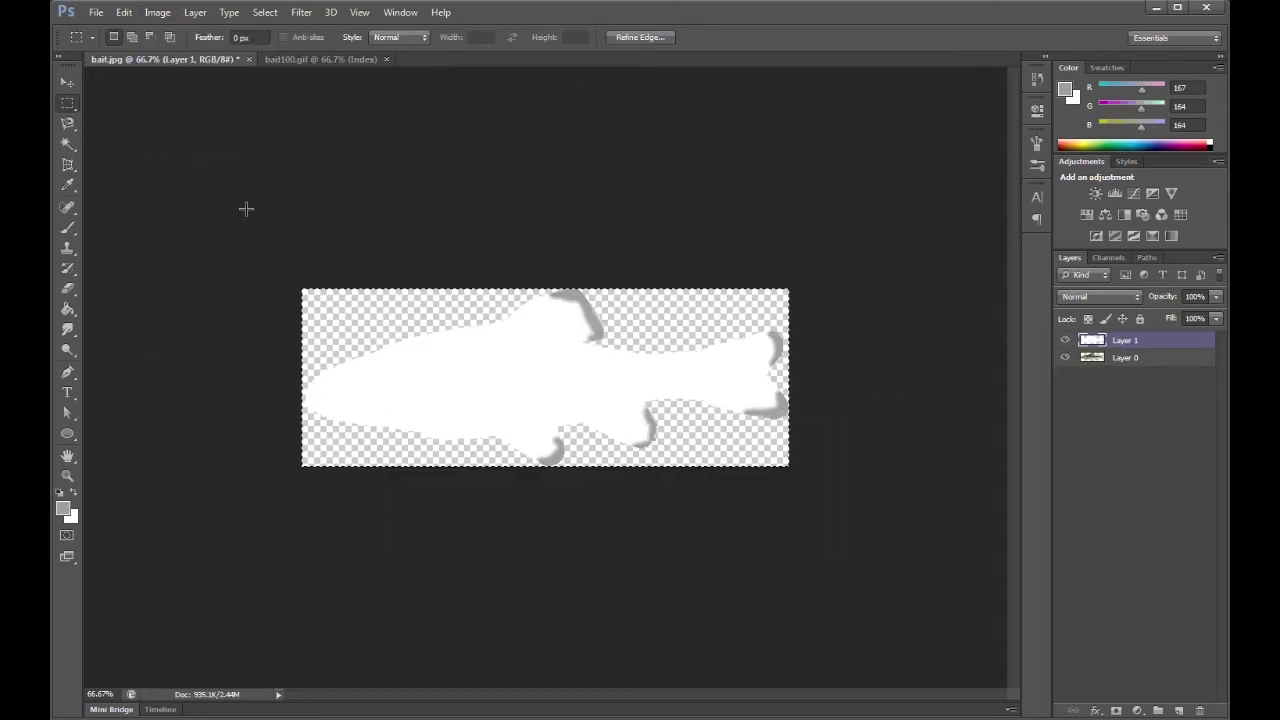
key("ctrl+d")
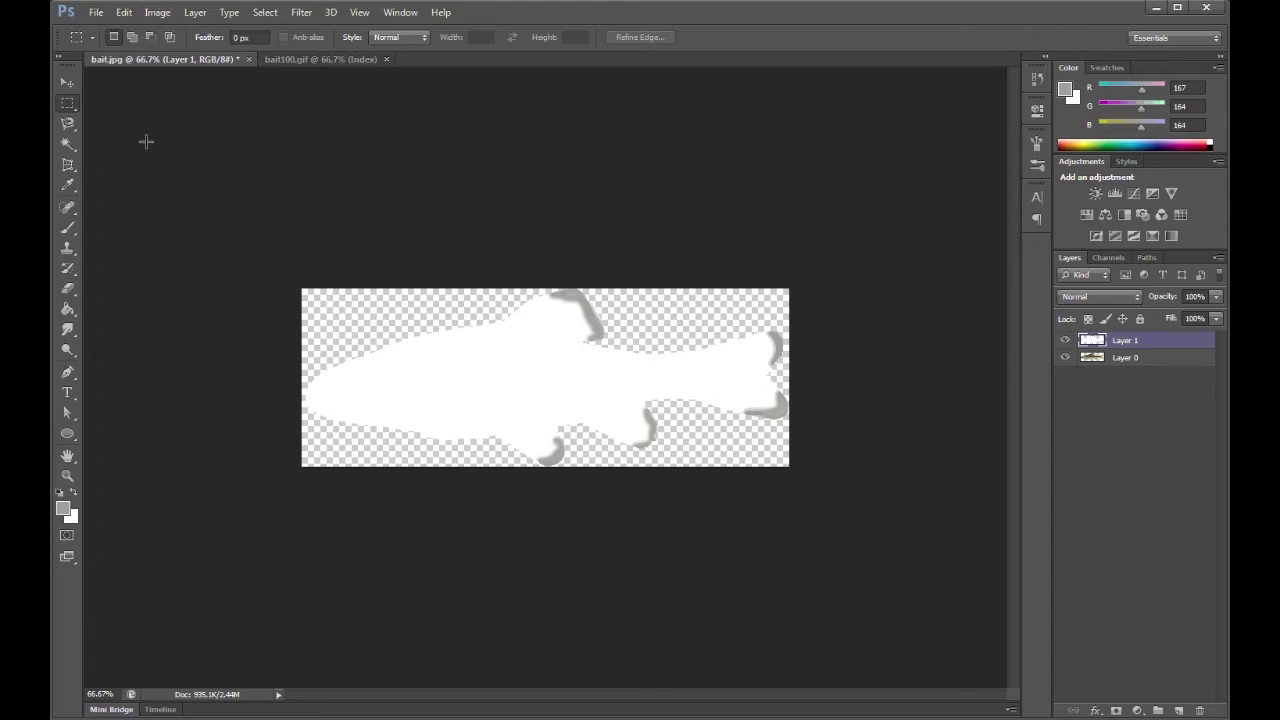
- Copy the entire canvas of the silhouette layer and paste it into a new 926 x 340 pixel transparent RGB document at 72 pixels/inch
left_click_drag(280, 200, 836, 526)
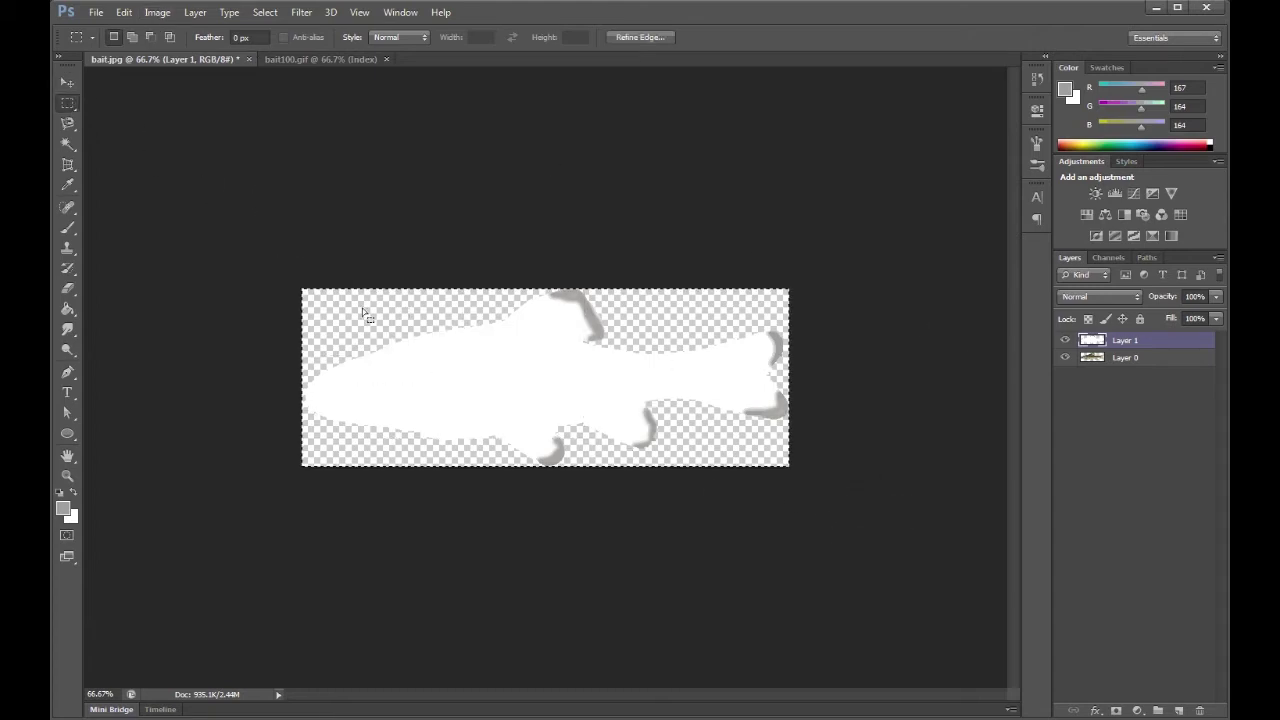
left_click(124, 14)
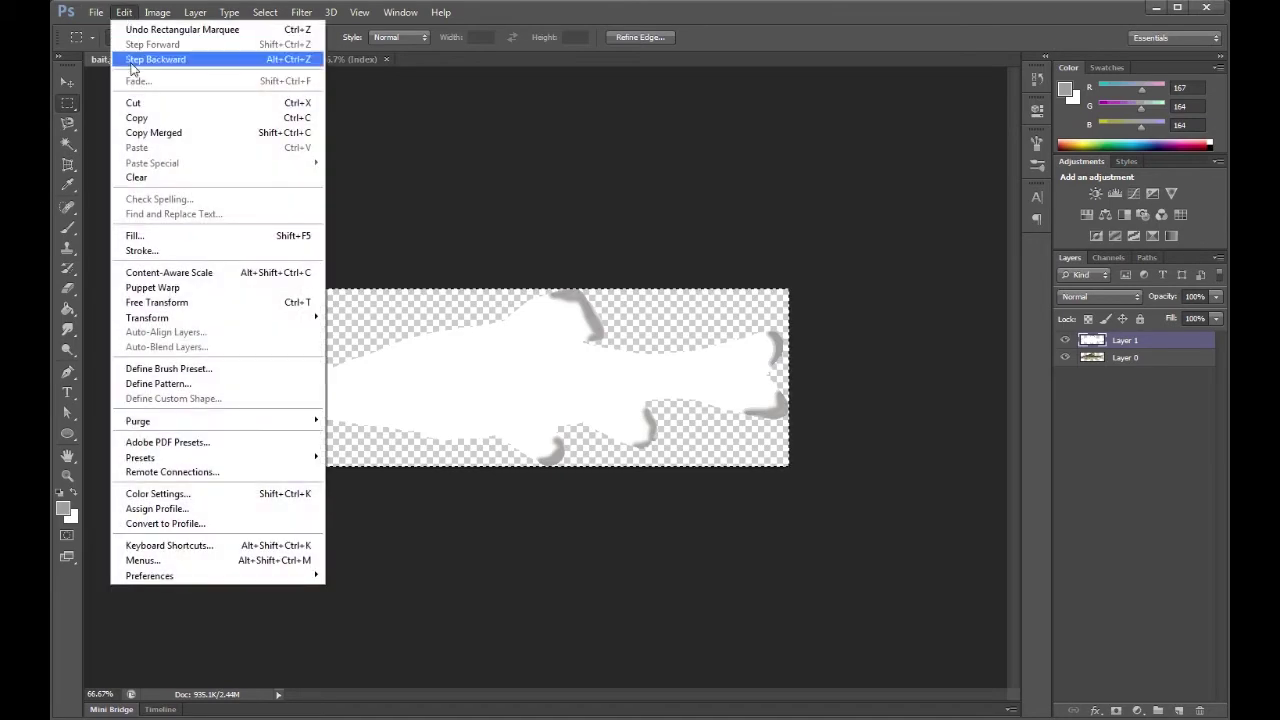
left_click(150, 121)
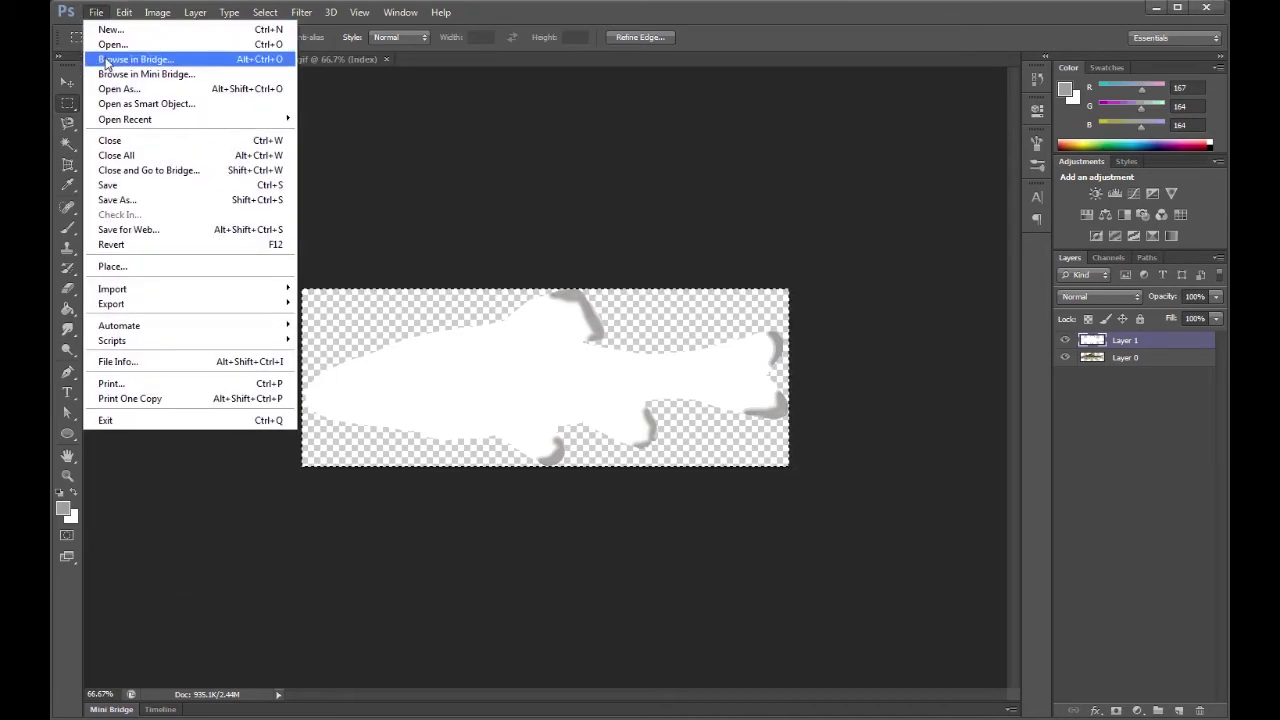
left_click(112, 31)
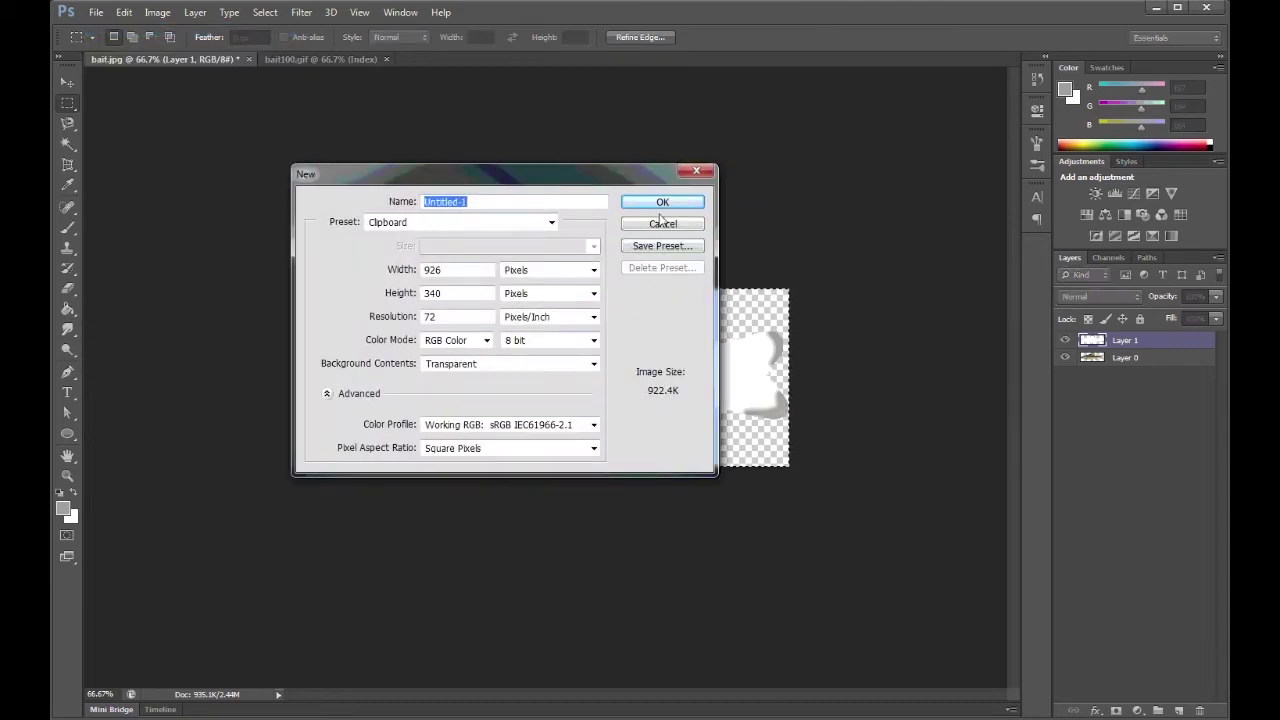
left_click(662, 202)
left_click(124, 12)
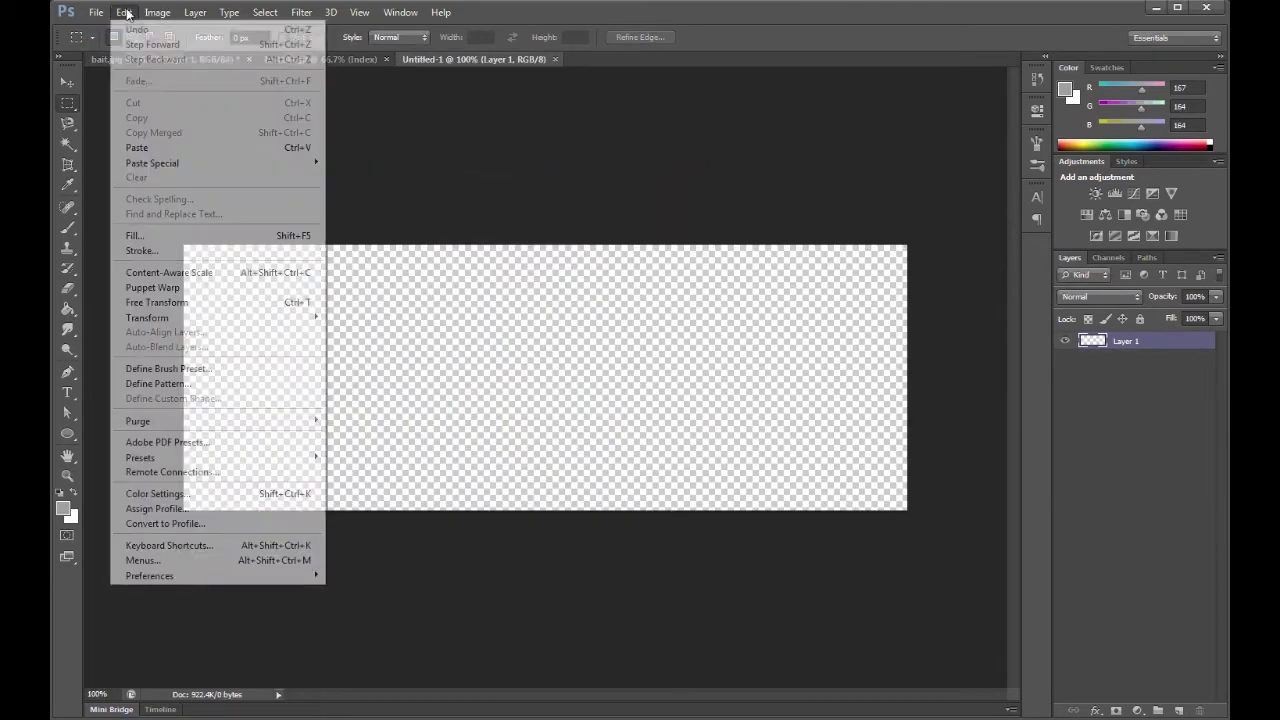
left_click(166, 147)
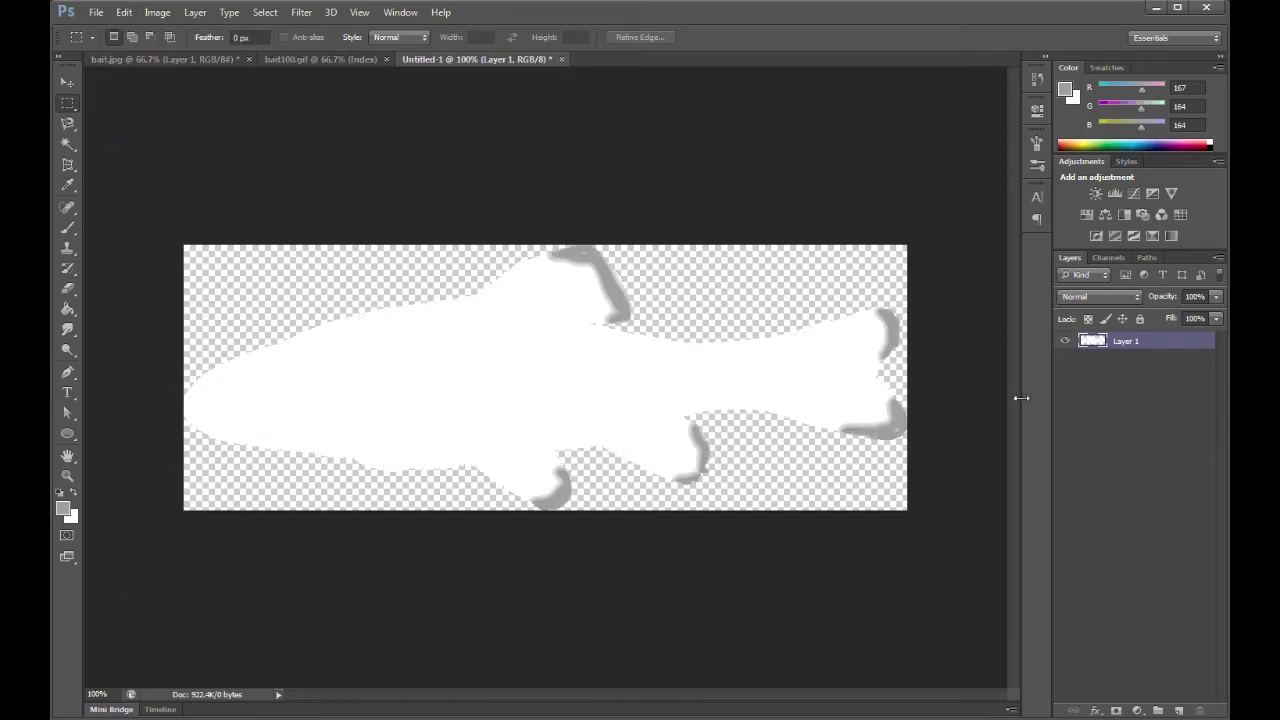
- Delete the silhouette layer (Layer 1) from bait.jpg and close bait100.gif
left_click(172, 60)
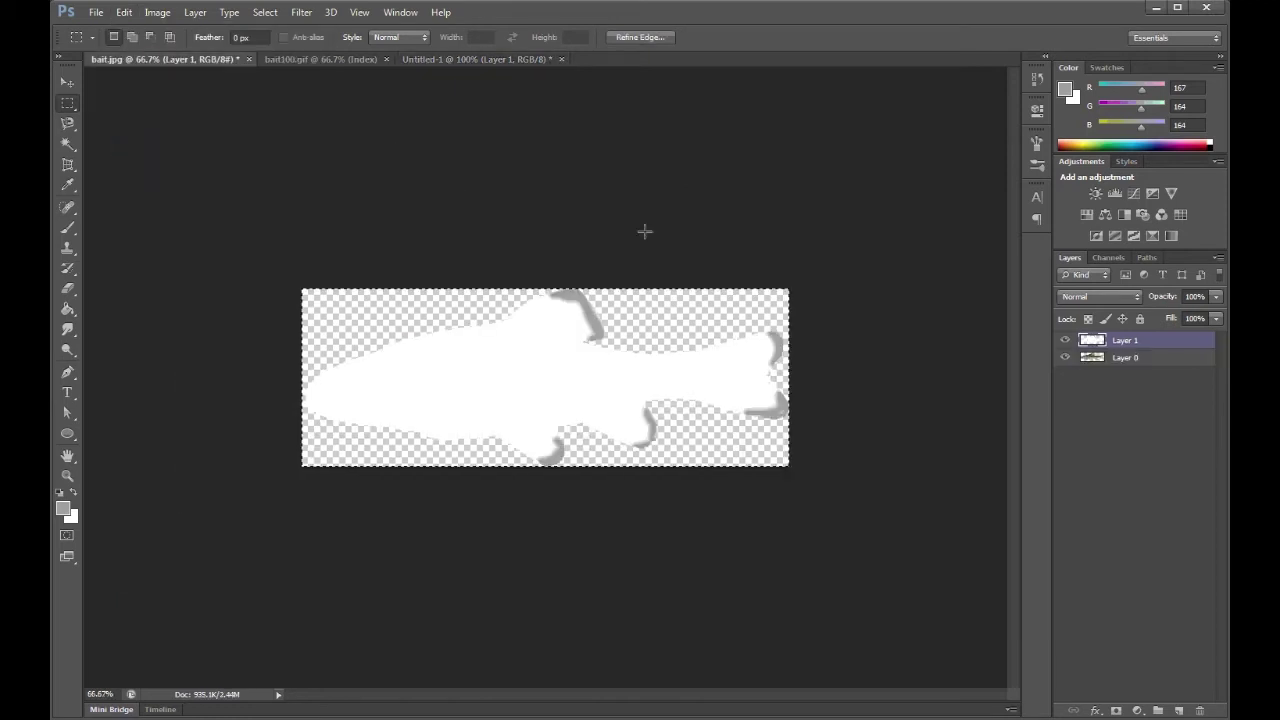
right_click(1110, 345)
left_click(1028, 252)
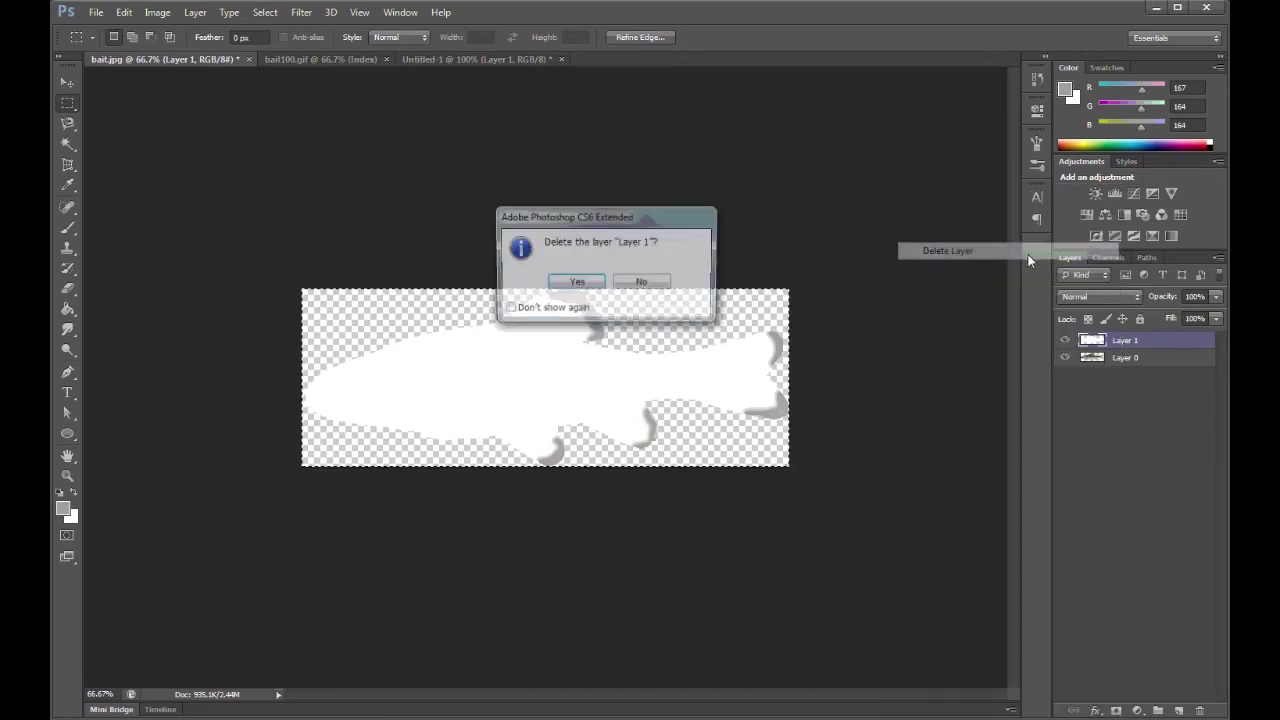
left_click(577, 281)
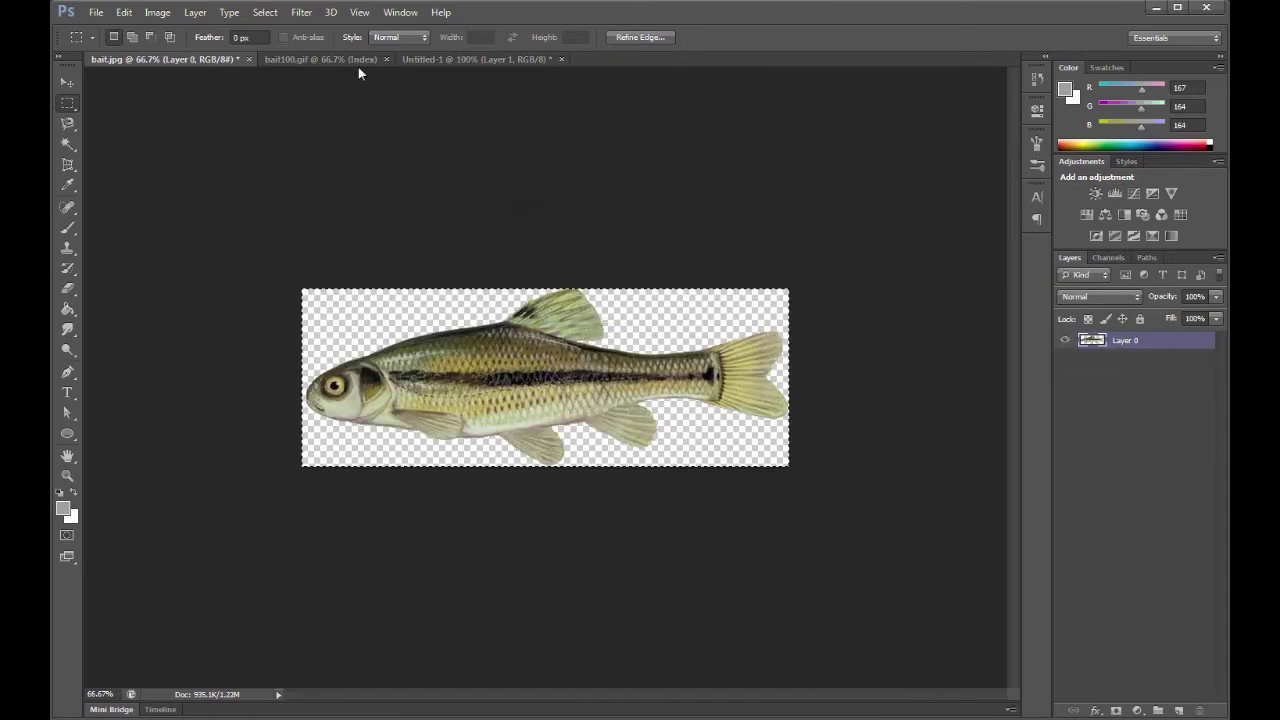
left_click(386, 59)
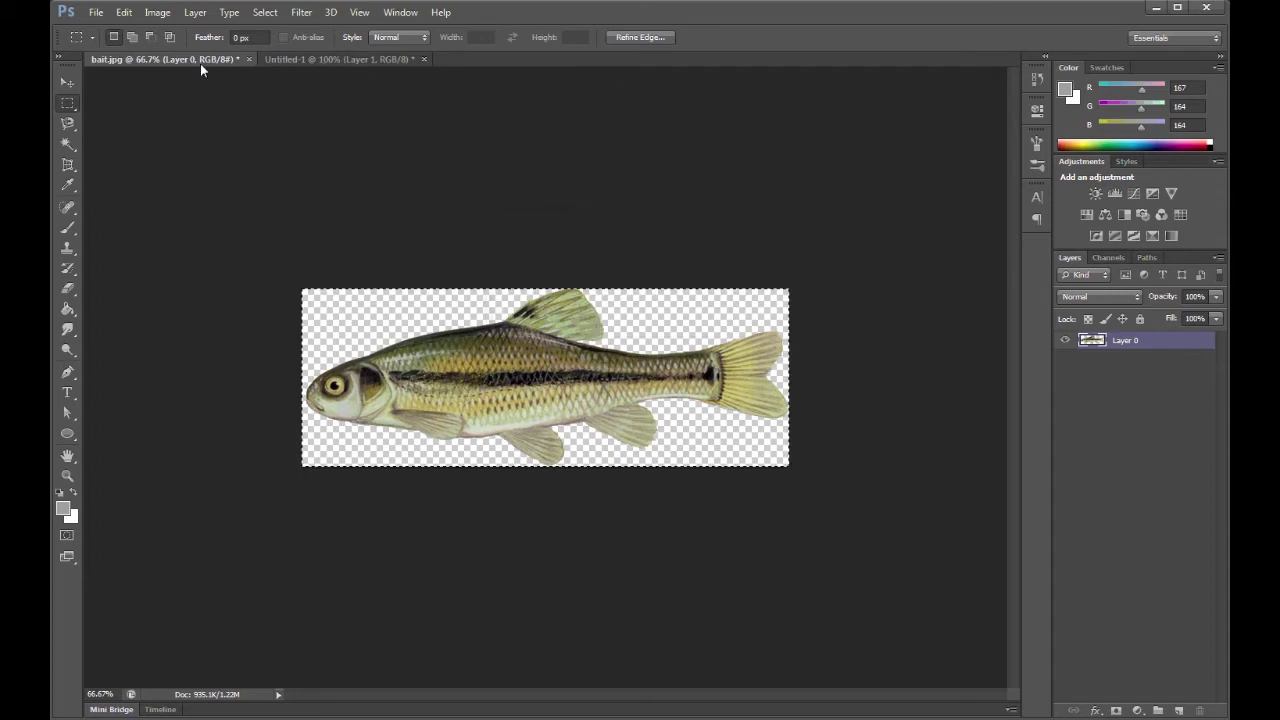
- Compare the fish in bait.jpg with the silhouette in Untitled-1, with both documents shown at 66.7% zoom
left_click(312, 61)
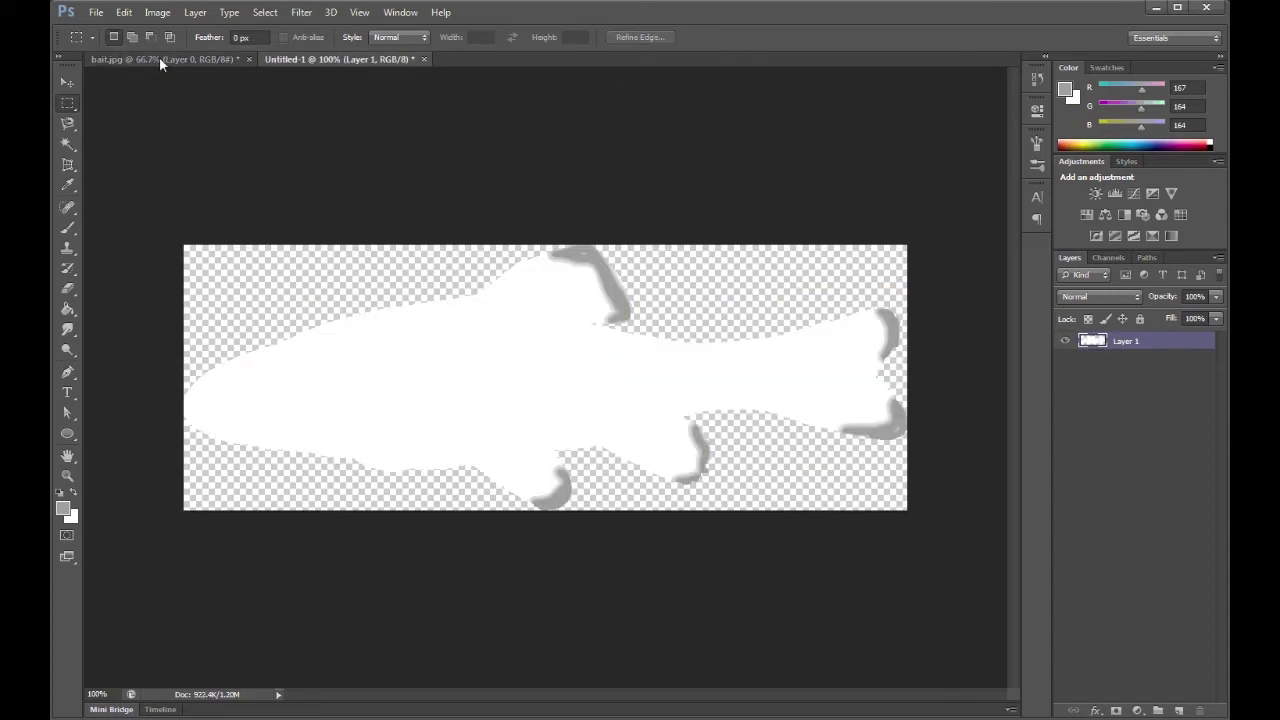
left_click(159, 61)
left_click(323, 59)
left_click(150, 59)
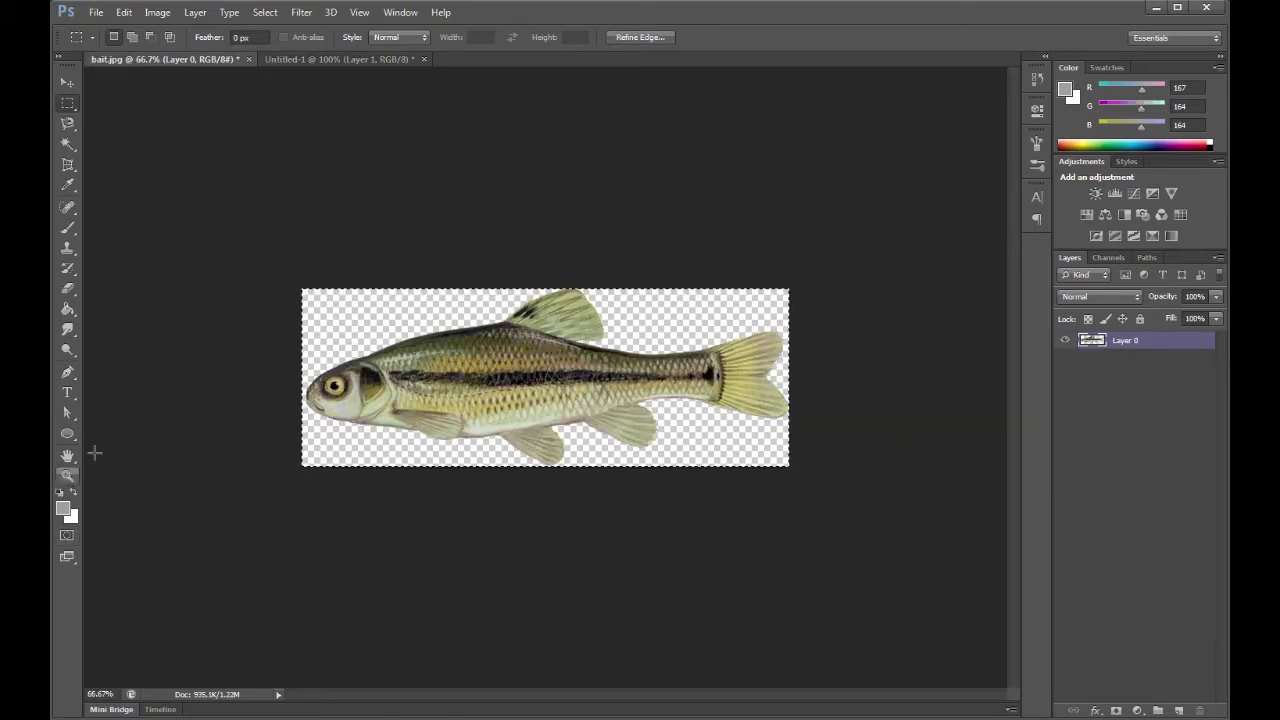
left_click(337, 59)
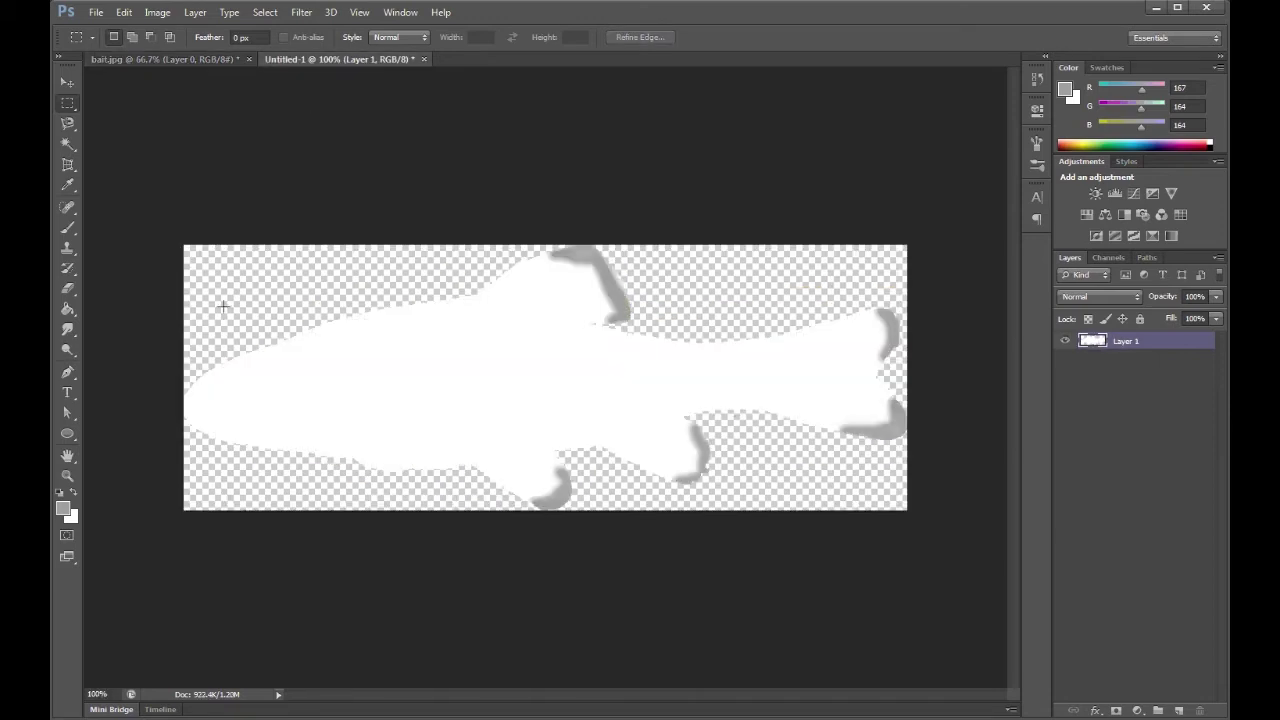
left_click(67, 476)
left_click(433, 312, "alt")
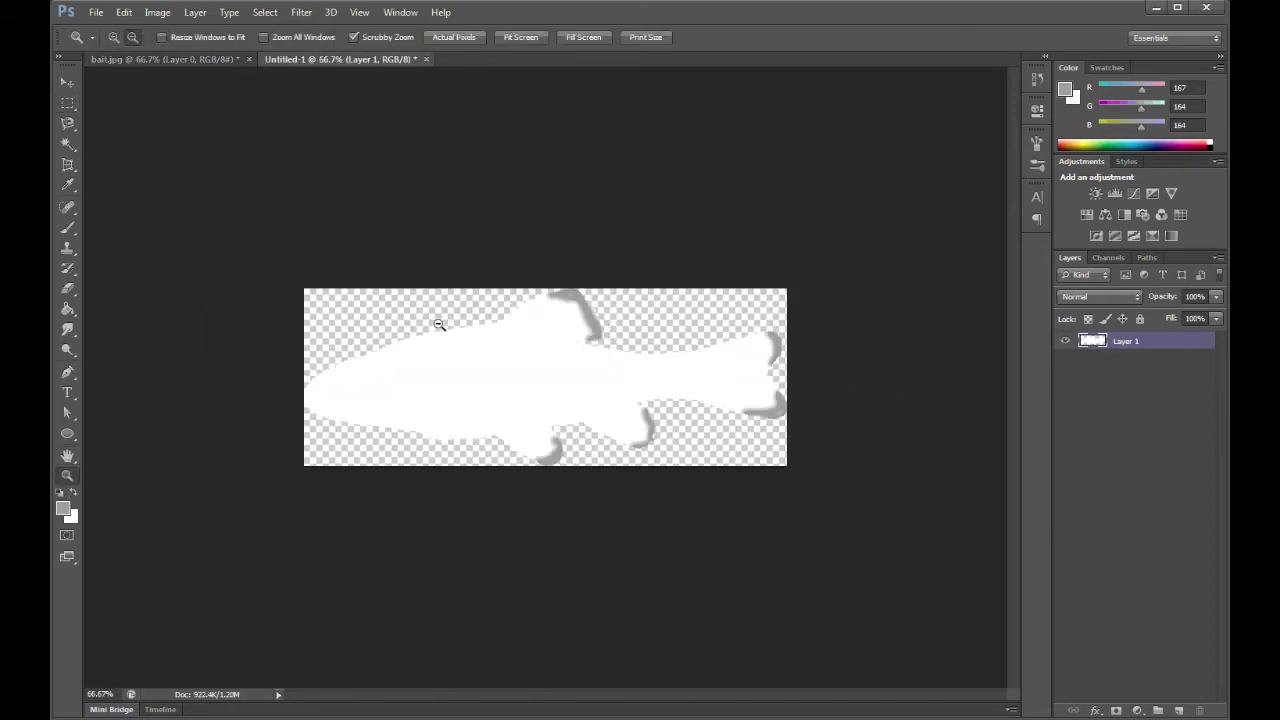
left_click(186, 60)
left_click(296, 58)
left_click(193, 56)
left_click(305, 58)
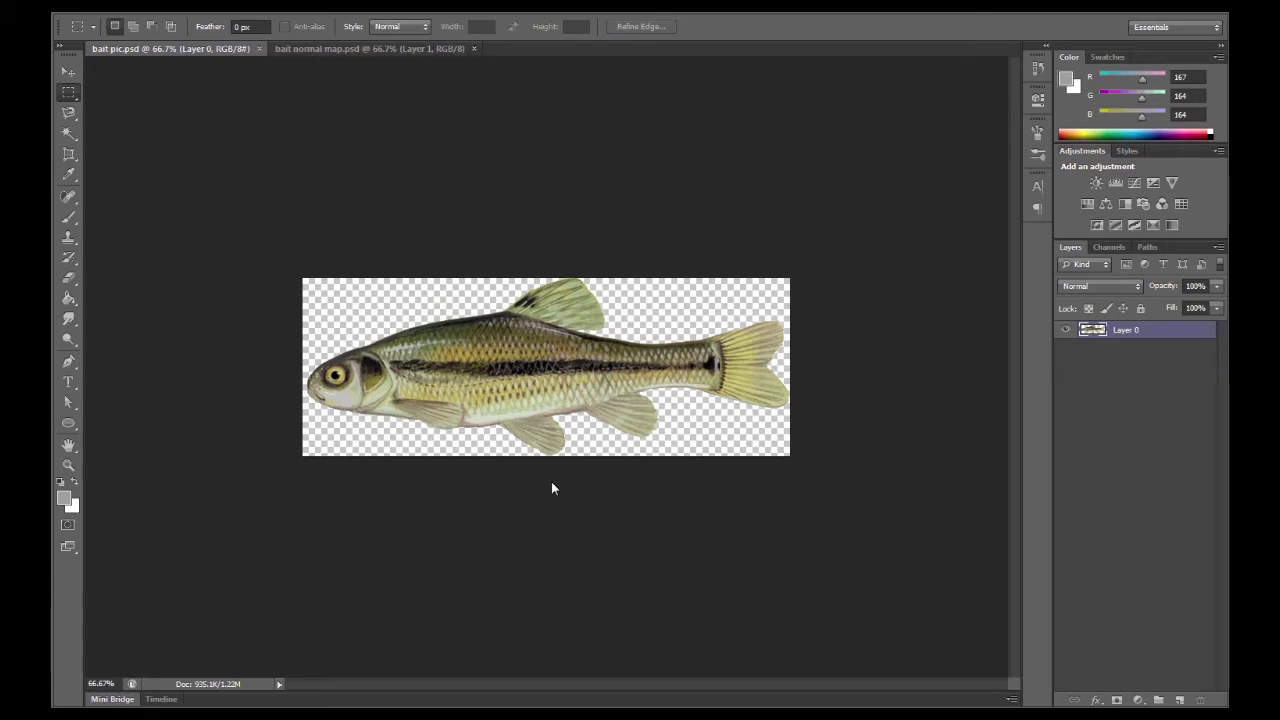
- In bait pic.psd, select the transparent background with the Magic Wand and fill it with near-black 020202
left_click(335, 49)
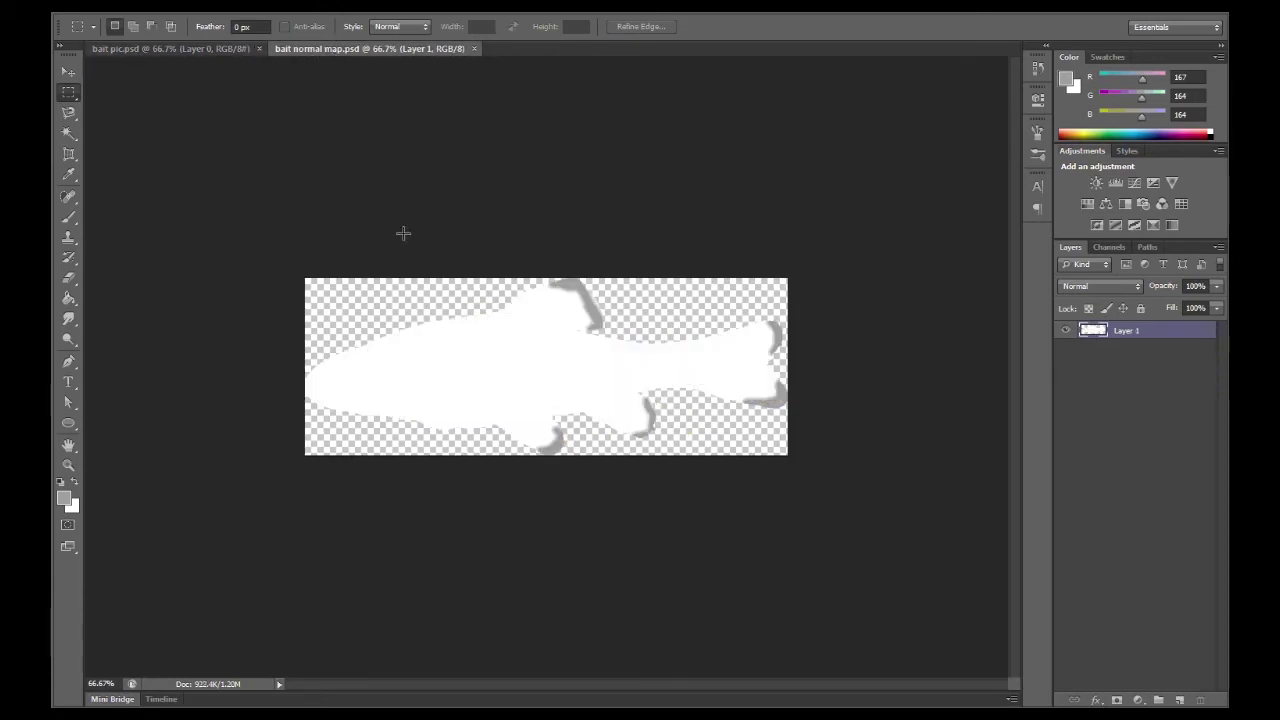
left_click(175, 49)
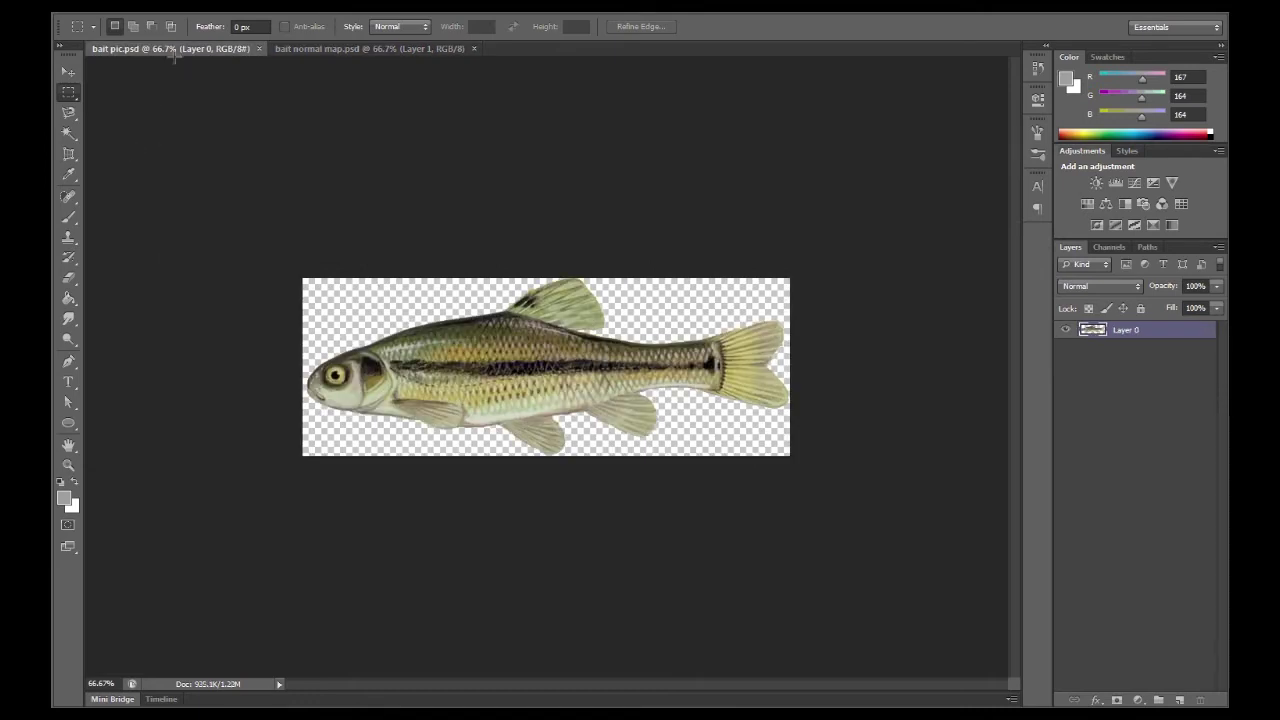
left_click(68, 133)
left_click(342, 292)
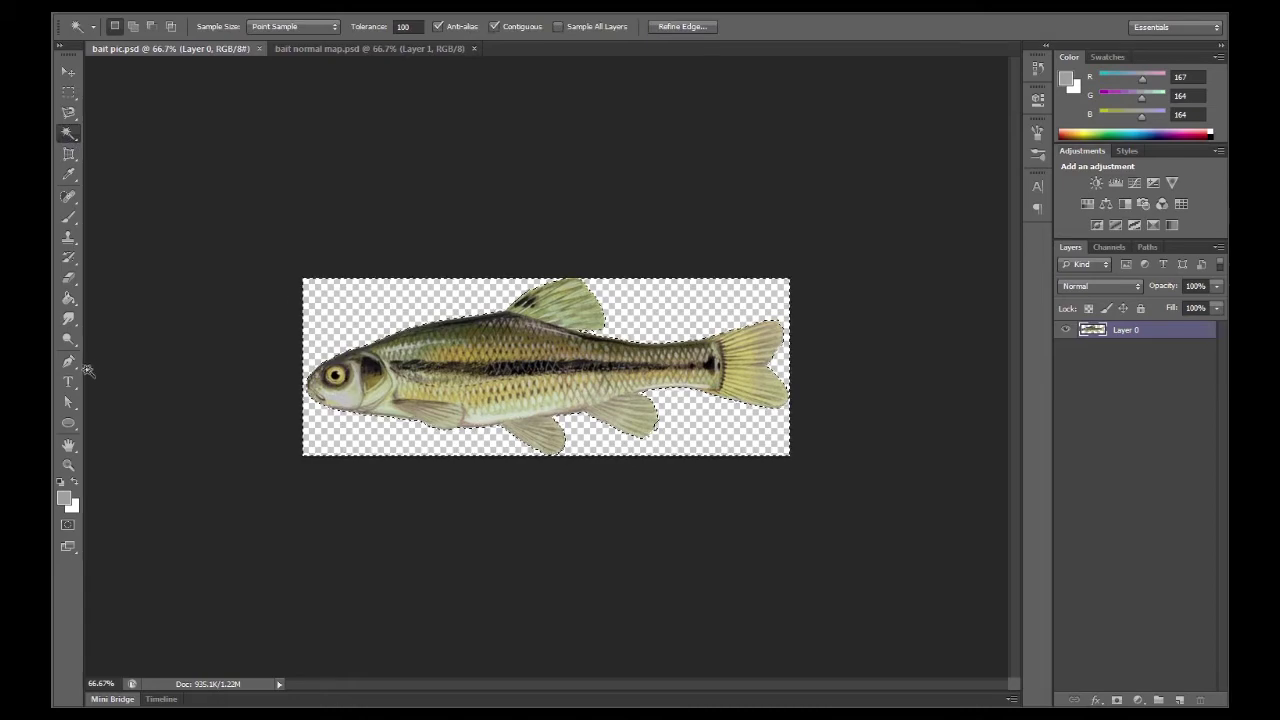
left_click(74, 482)
left_click(64, 498)
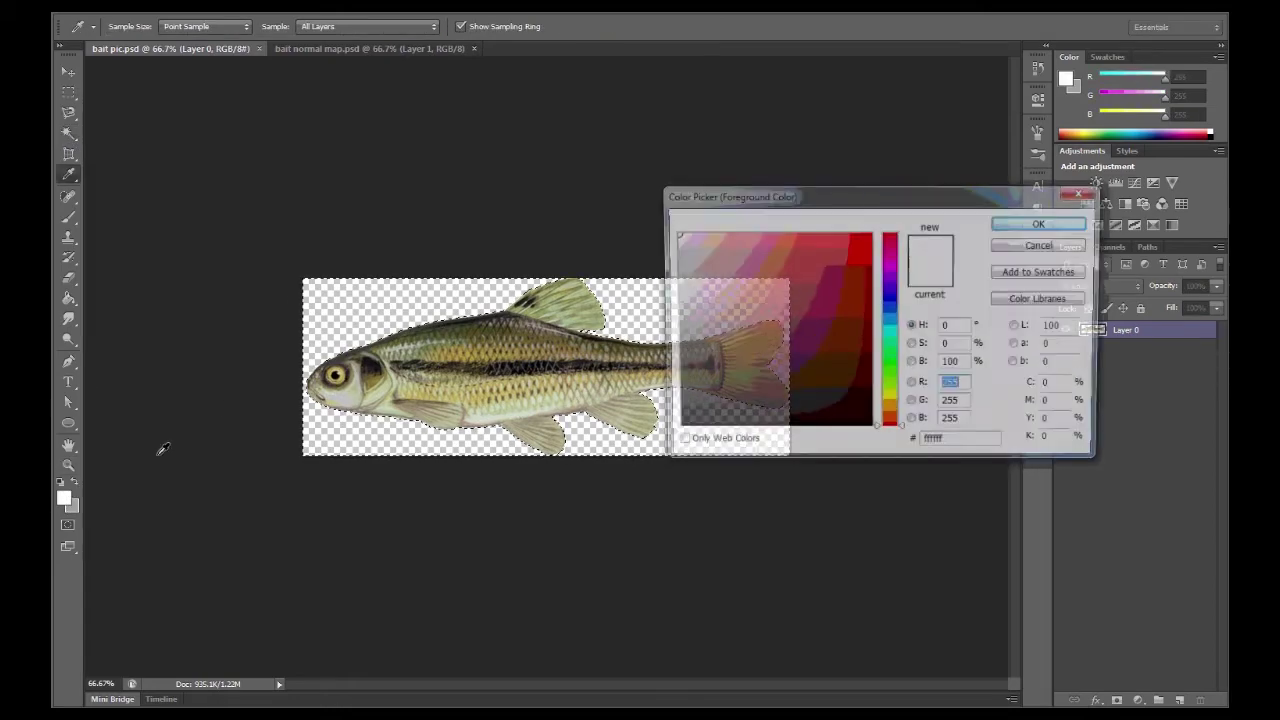
left_click(674, 430)
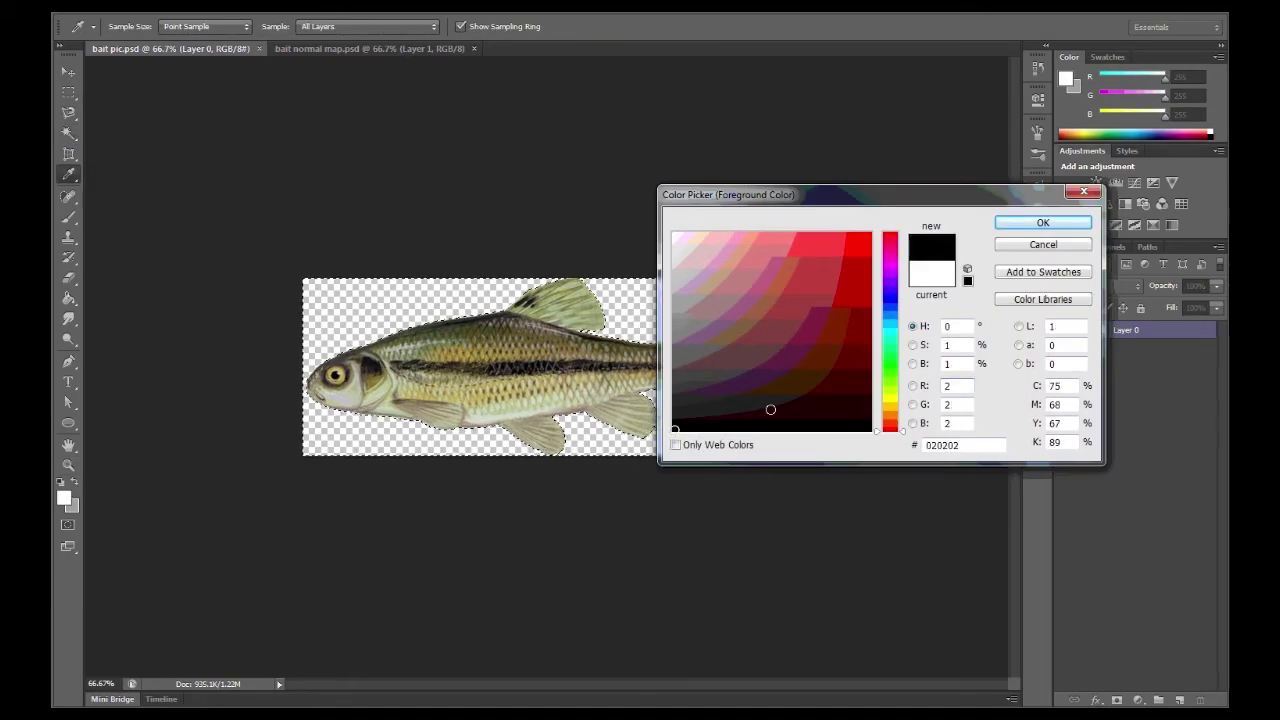
left_click(1040, 222)
left_click(68, 298)
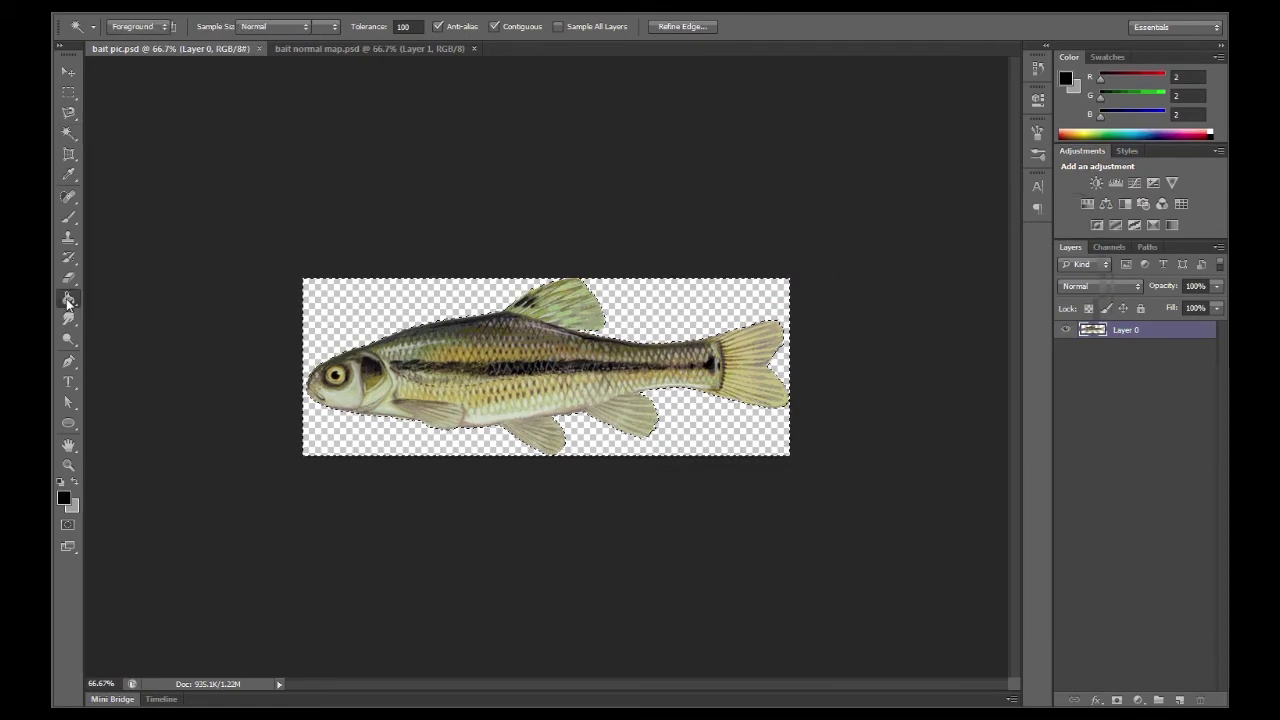
left_click(378, 306)
- In bait normal map.psd, select all transparent areas around the silhouette with the Magic Wand and fill them with the same near-black
left_click(384, 48)
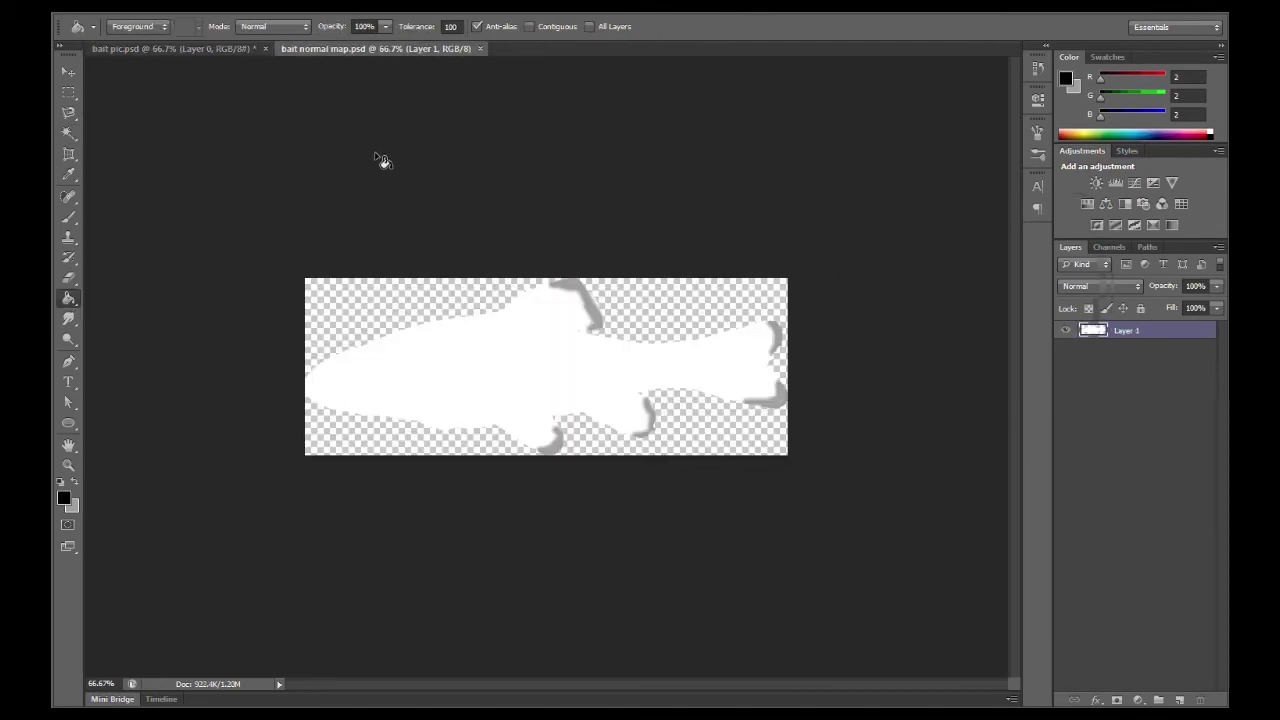
left_click(68, 132)
left_click(358, 304)
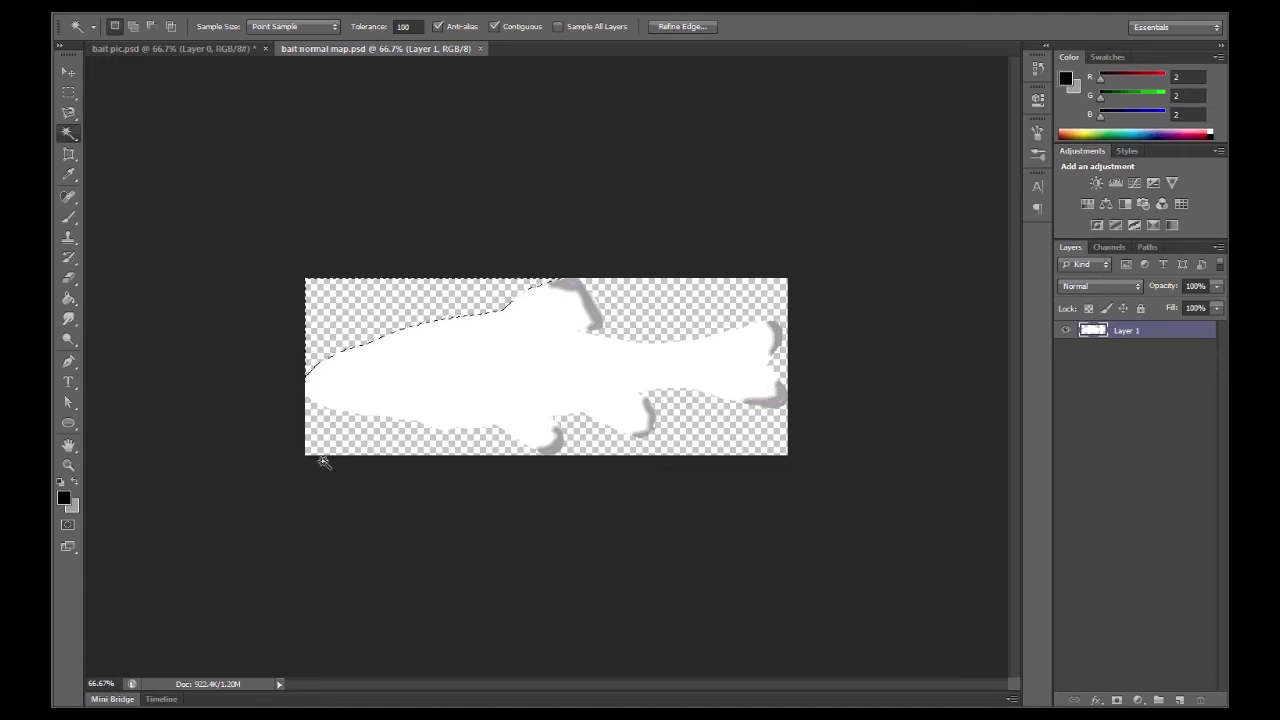
left_click(352, 446, "shift")
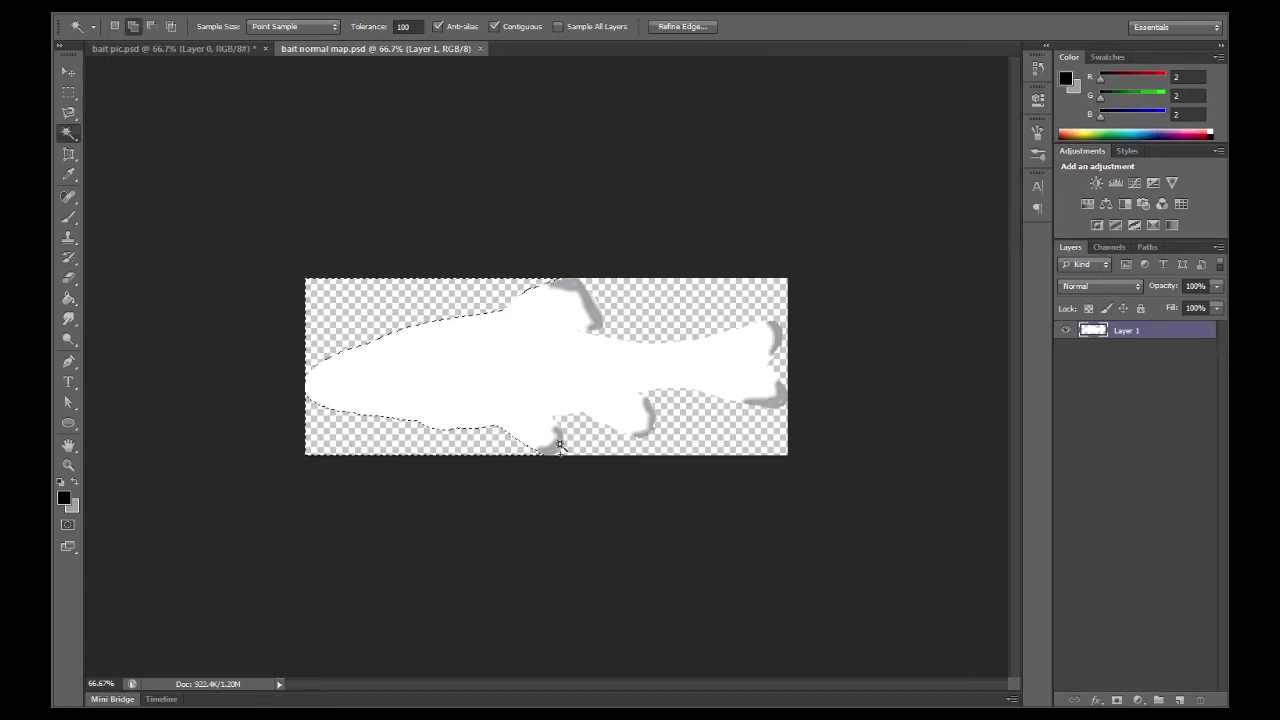
left_click(674, 297, "shift")
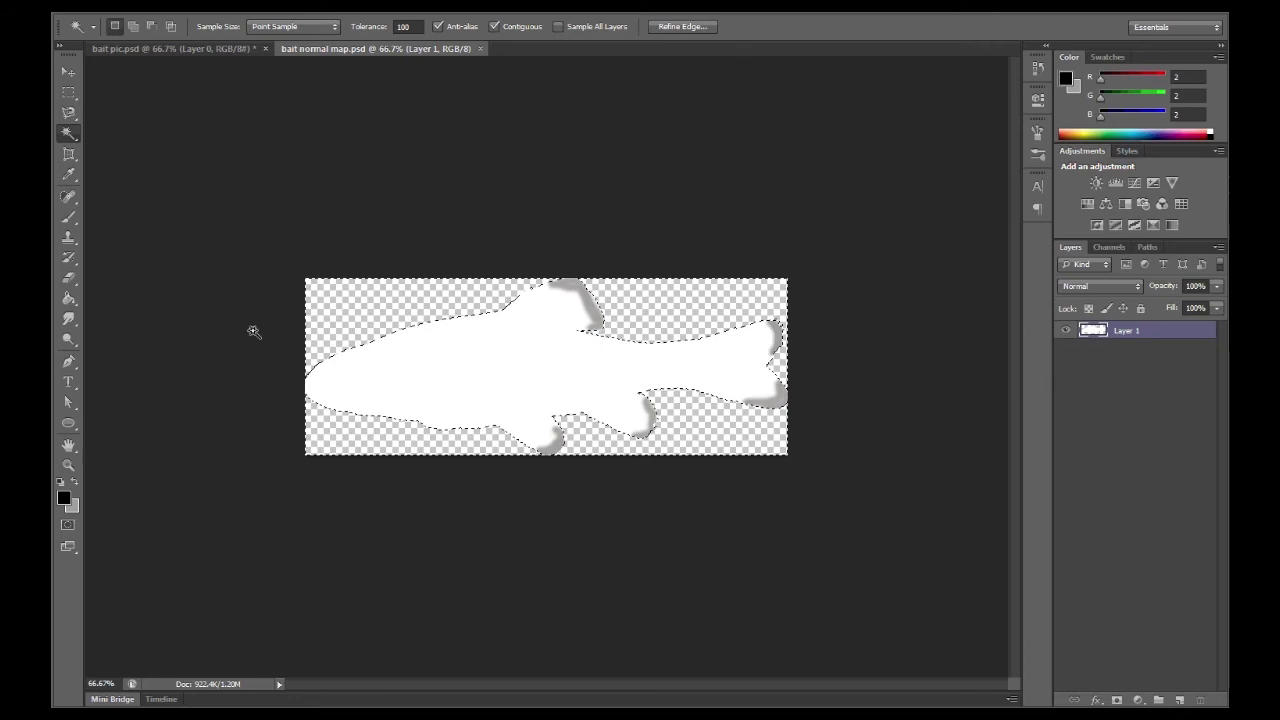
left_click(68, 297)
left_click(378, 434)
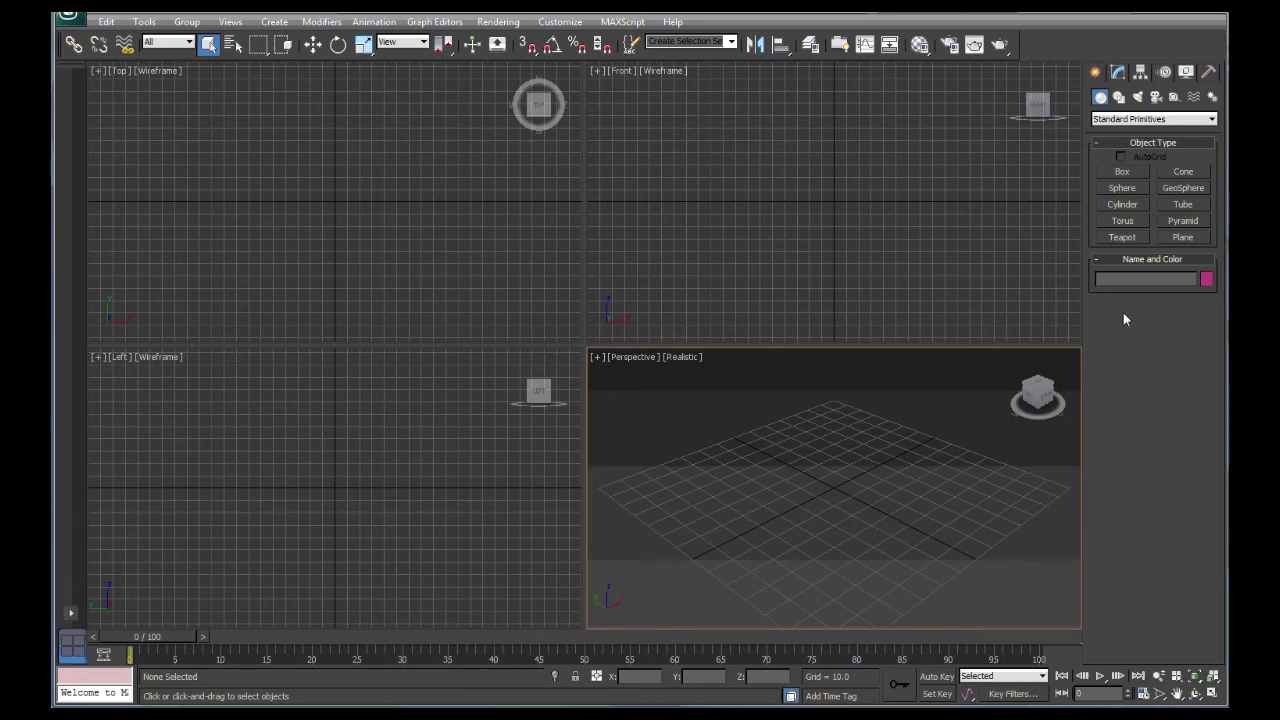
- In 3ds Max, create a box in the Top viewport about 44 long, 58 wide and 40 high, and color it custom red
left_click(1124, 172)
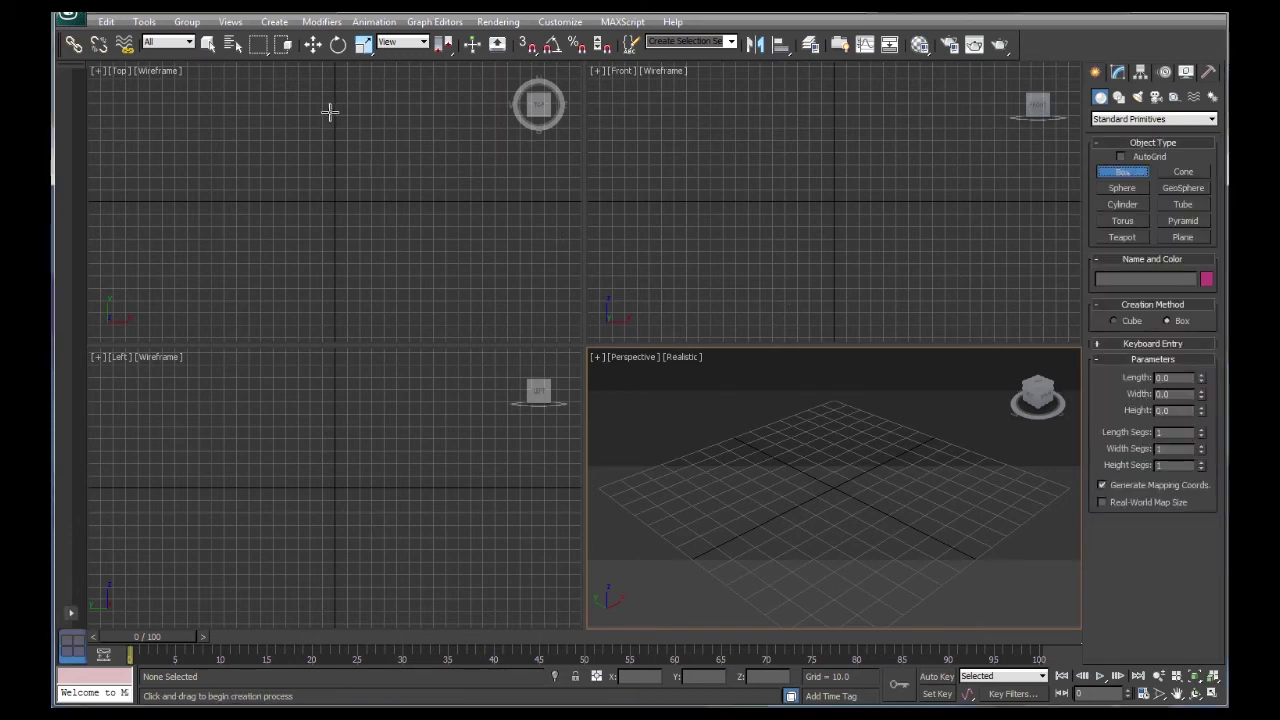
left_click_drag(324, 104, 395, 160)
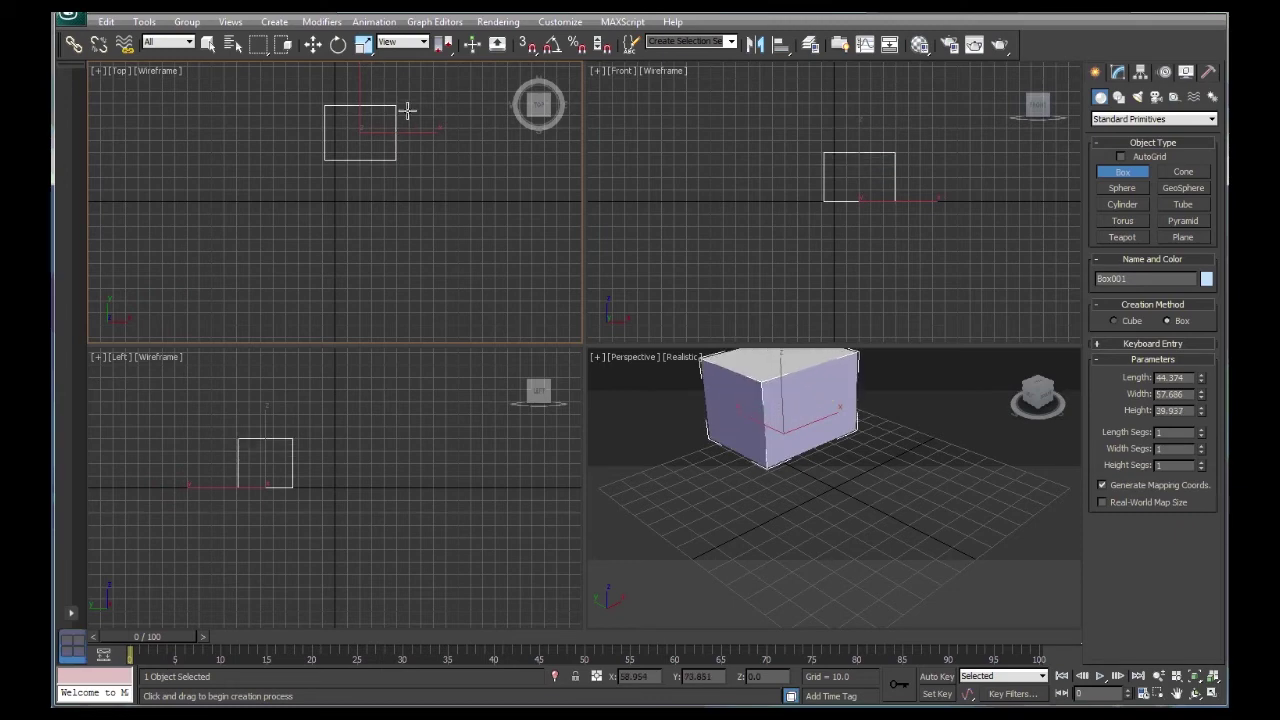
left_click(407, 110)
left_click(1207, 280)
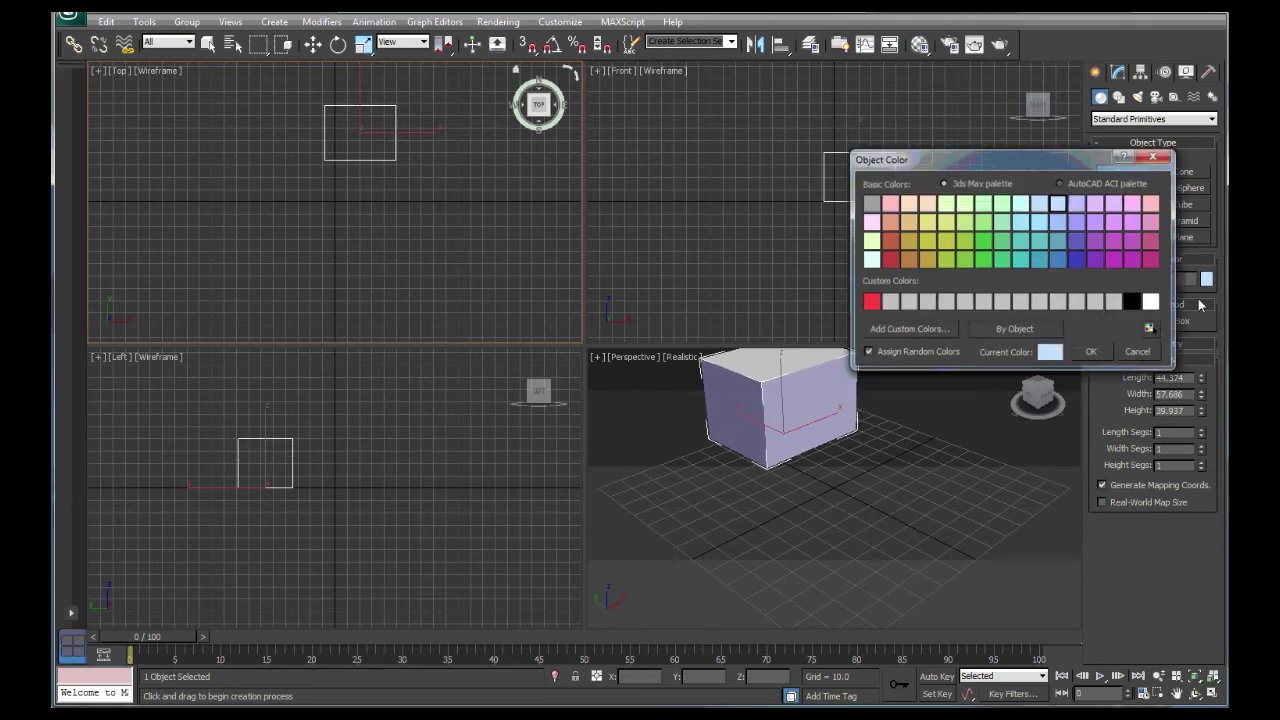
left_click(871, 304)
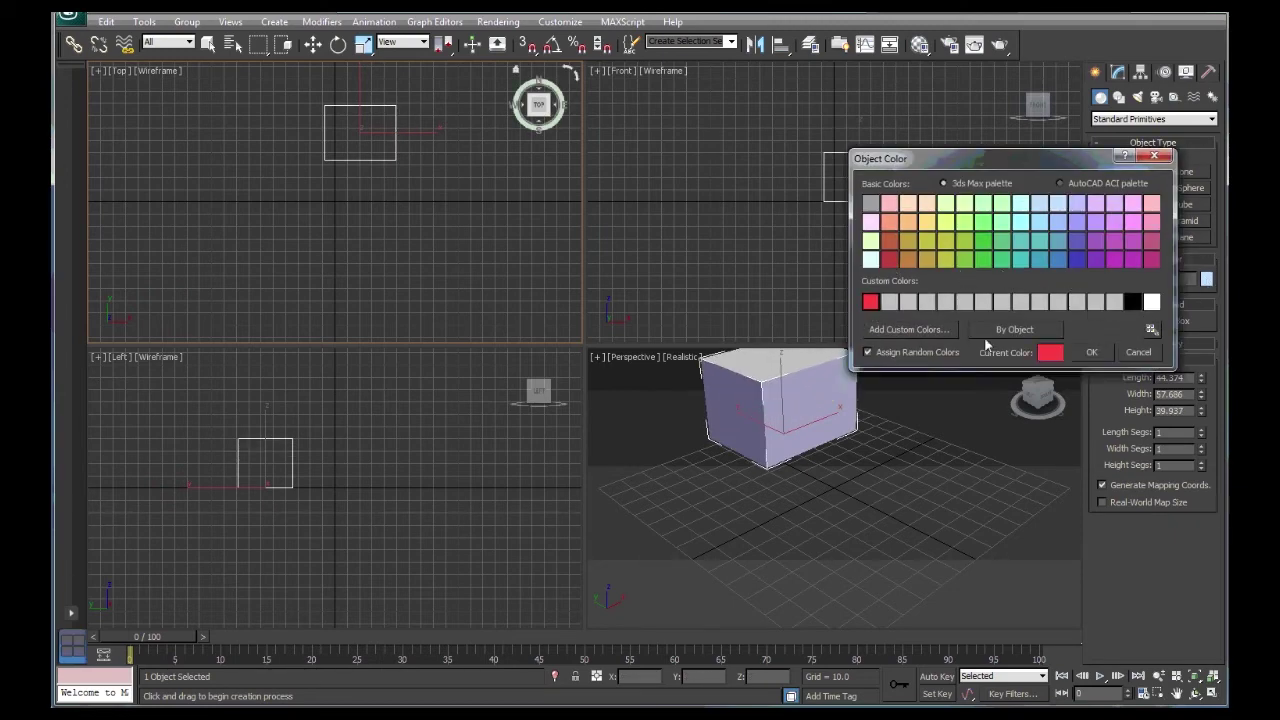
left_click(1090, 353)
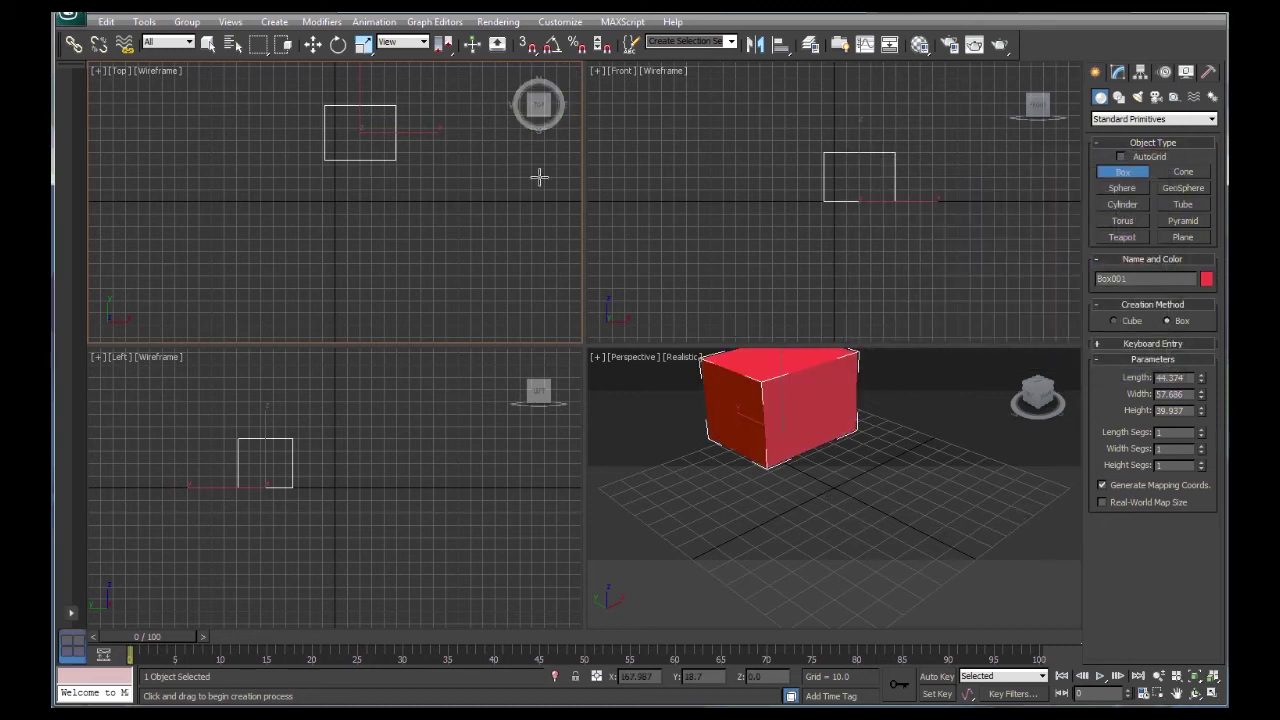
- Move the red box slightly along the positive X axis in the Top viewport
left_click(313, 44)
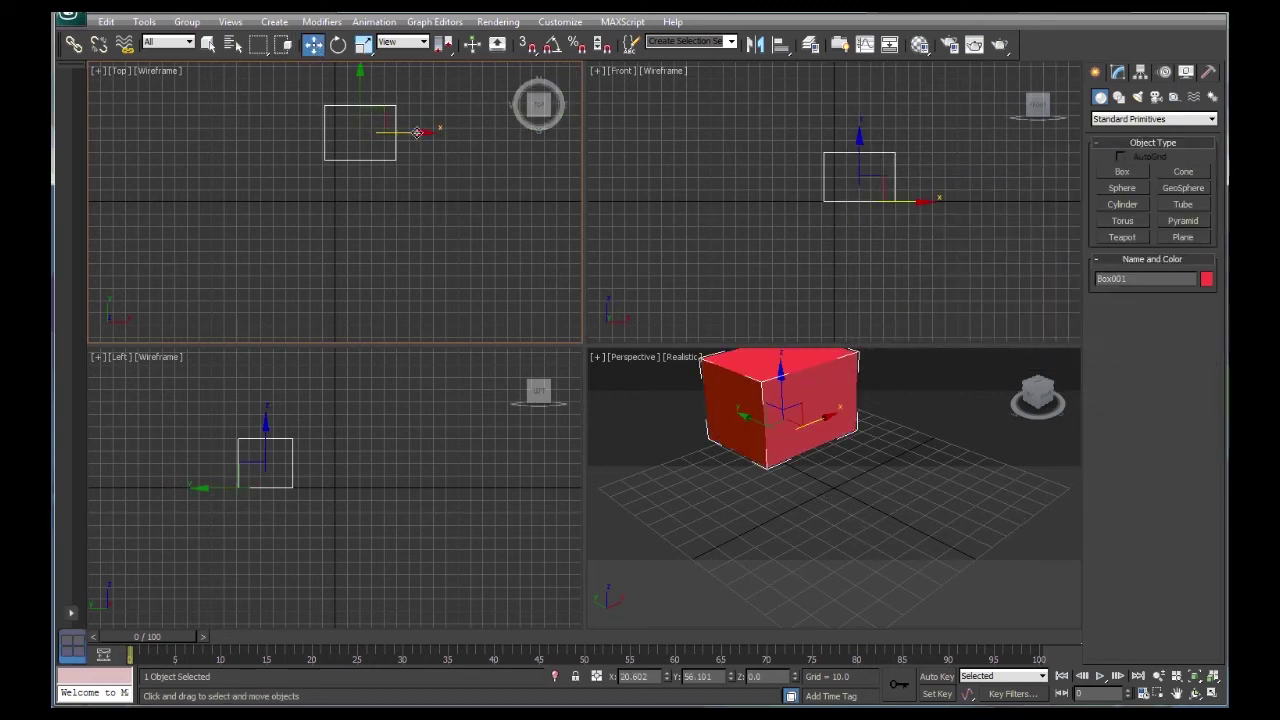
left_click_drag(418, 133, 432, 133)
- Create a plane in the Left viewport about 96 long and 239 wide, and move it to about X -20
left_click(1183, 237)
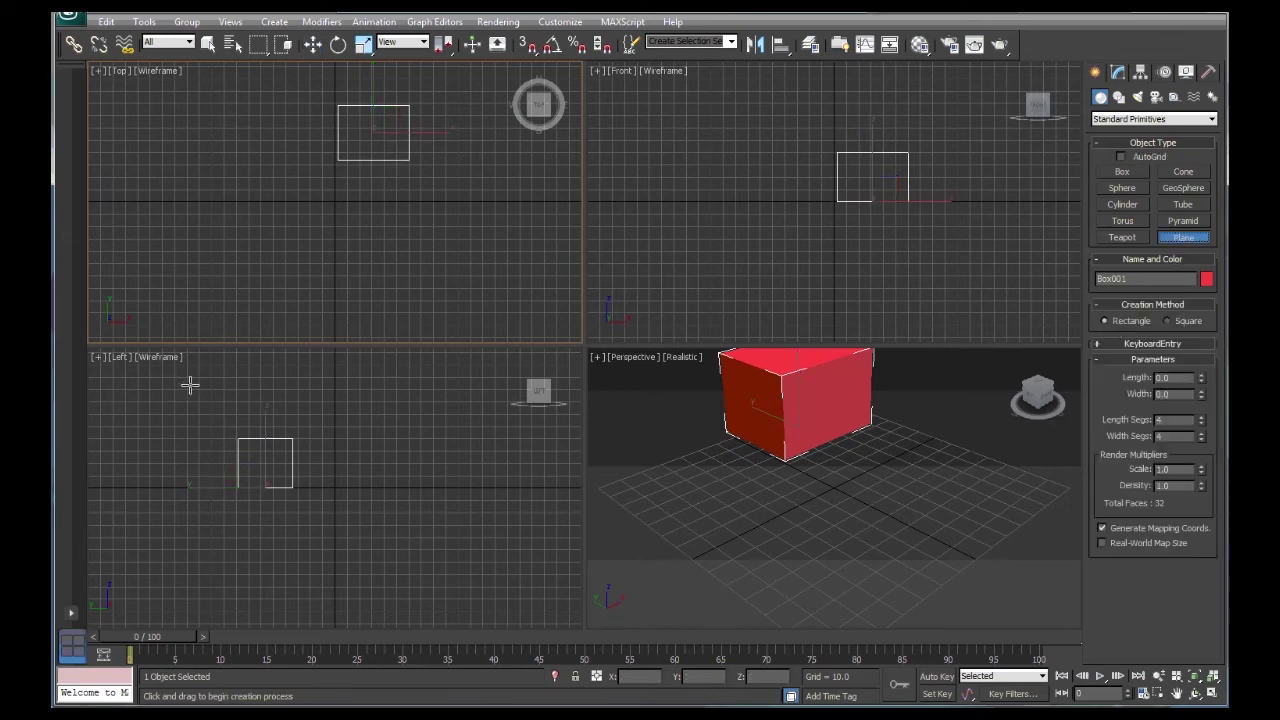
left_click_drag(192, 373, 487, 491)
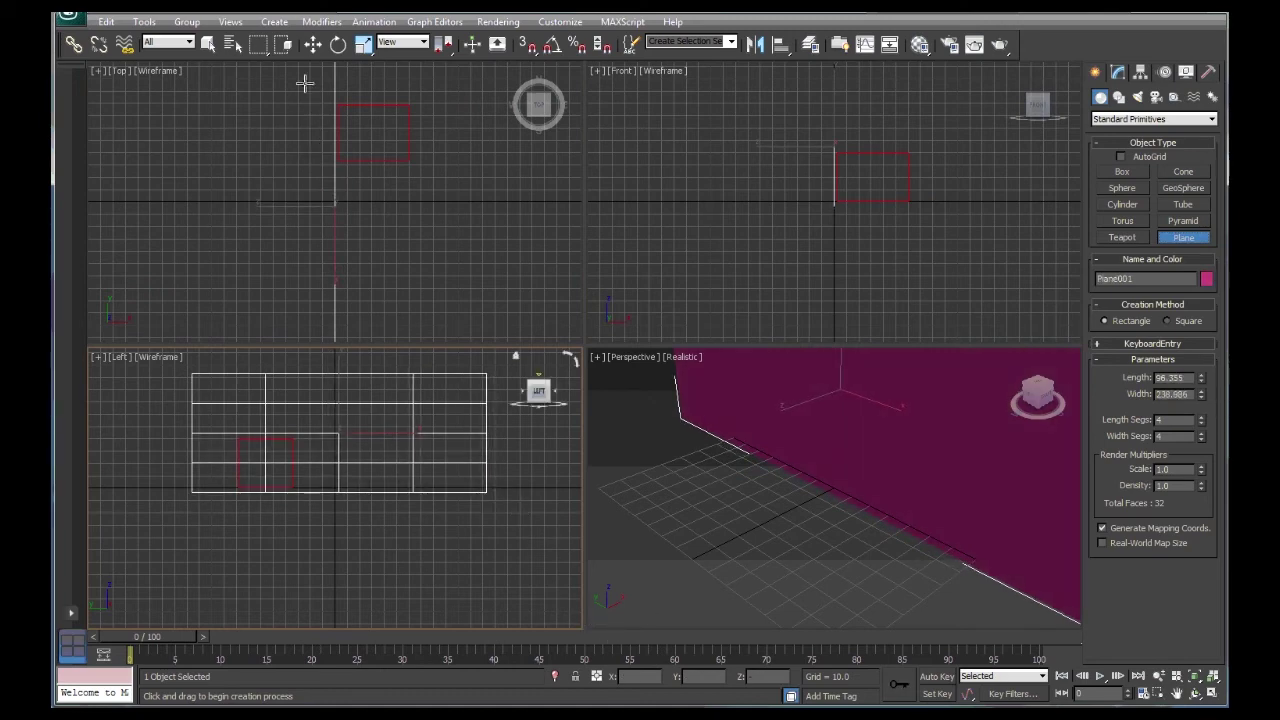
left_click(313, 44)
left_click(284, 211)
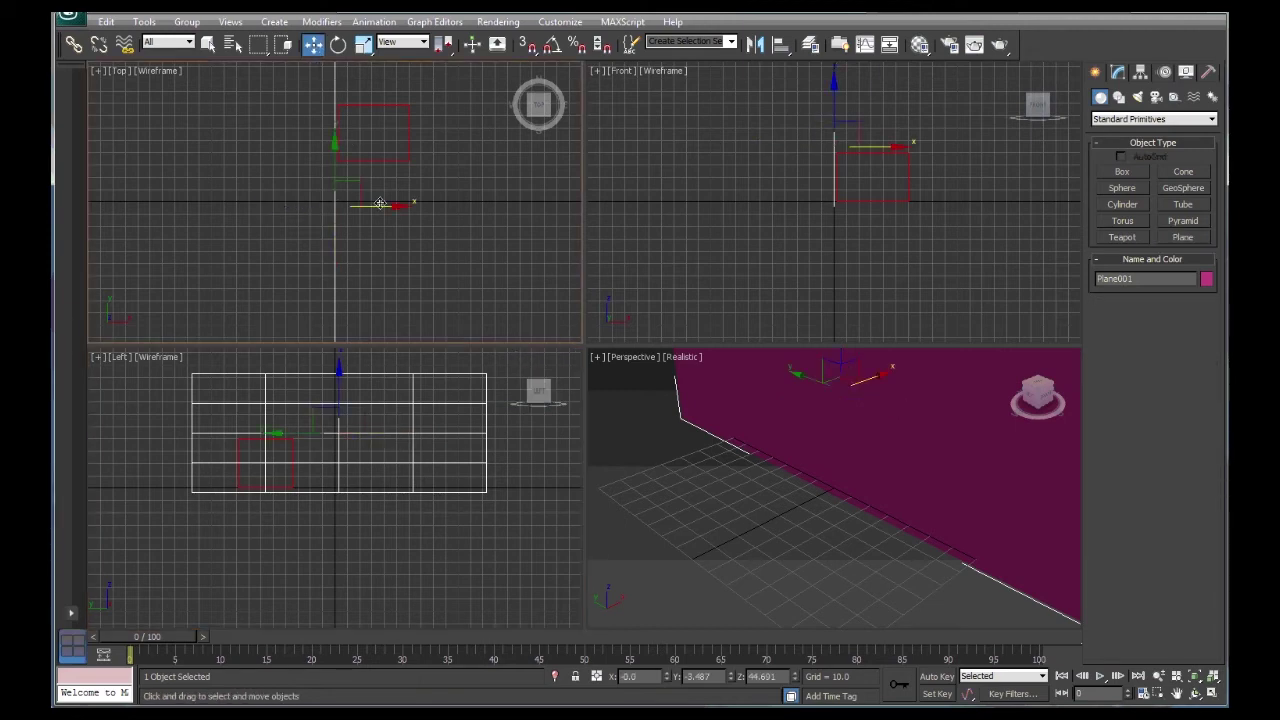
left_click_drag(380, 207, 355, 207)
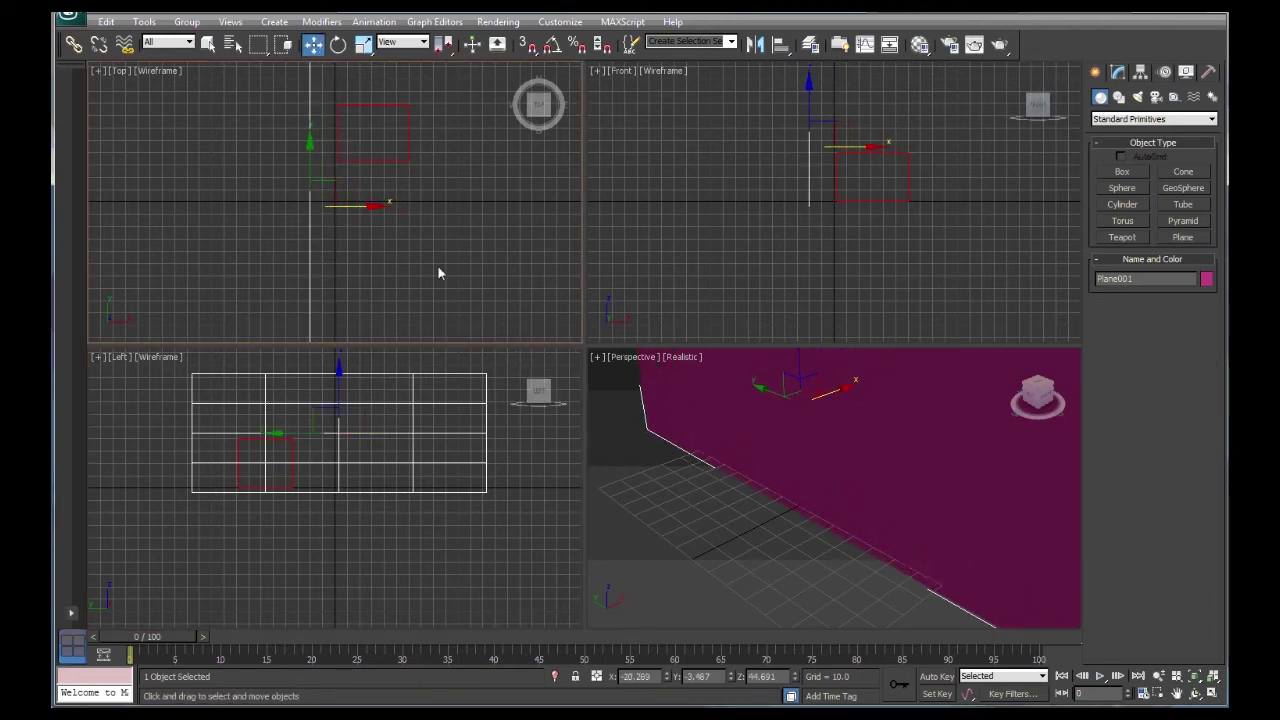
left_click(677, 483)
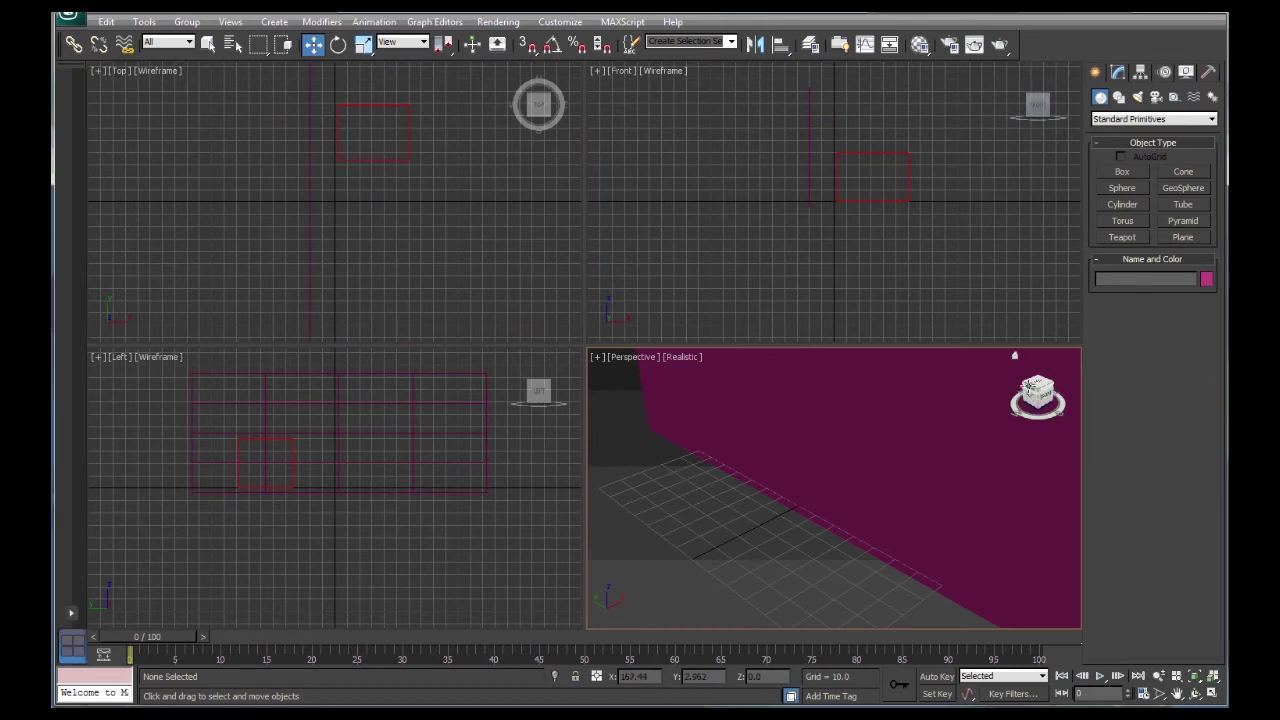
left_click_drag(1030, 388, 1040, 385)
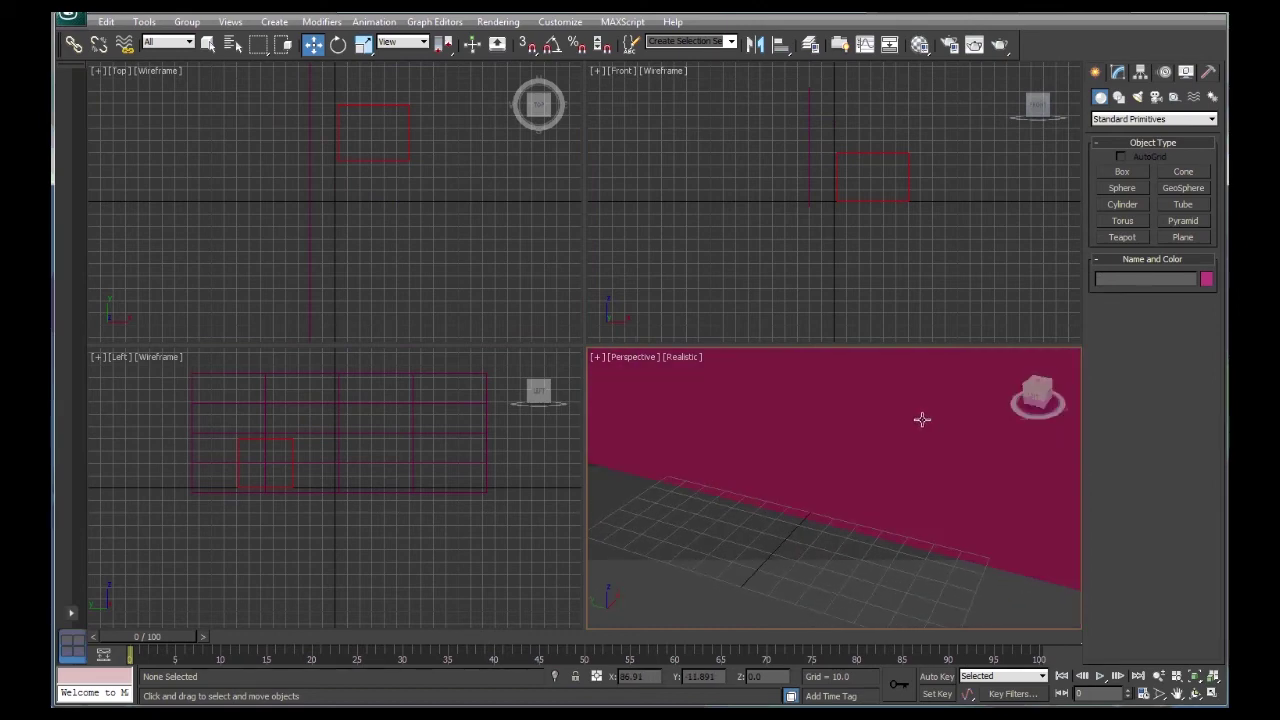
scroll(922, 420, "down", 3)
scroll(922, 420, "down", 2)
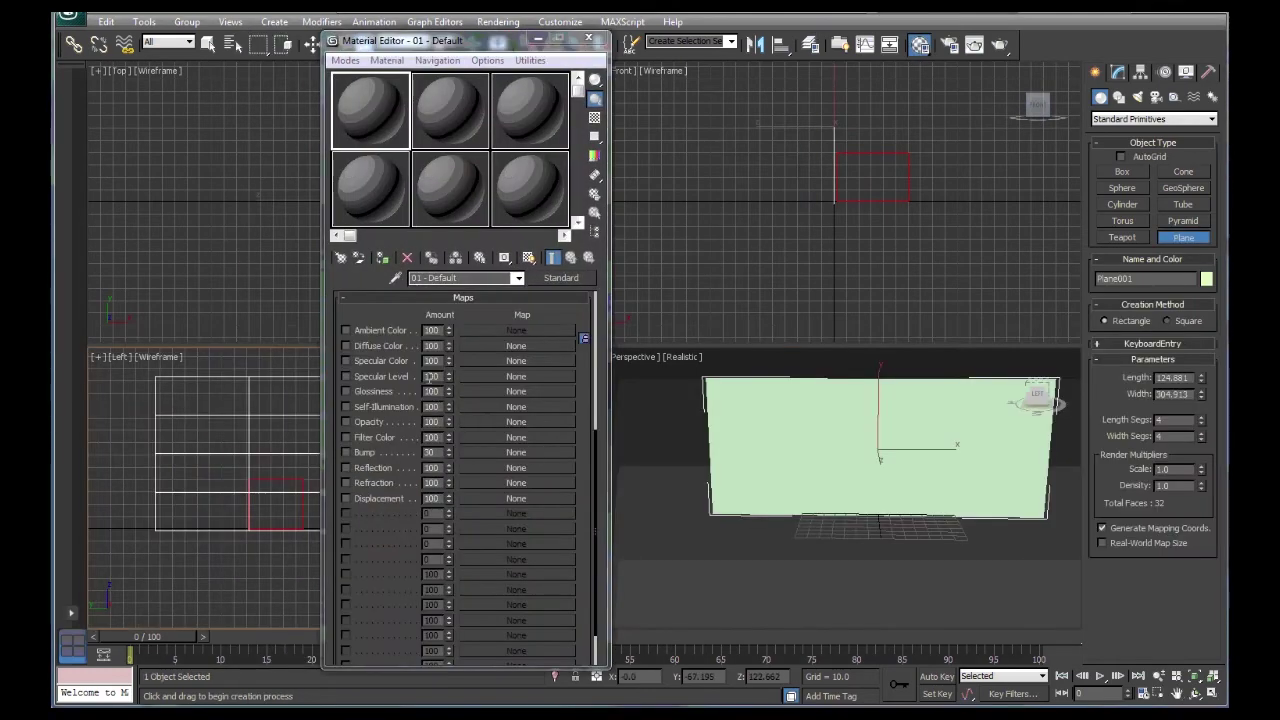
- Load bait pic.psd with collapsed layers as the Diffuse Color bitmap of the 01 - Default material
left_click(508, 348)
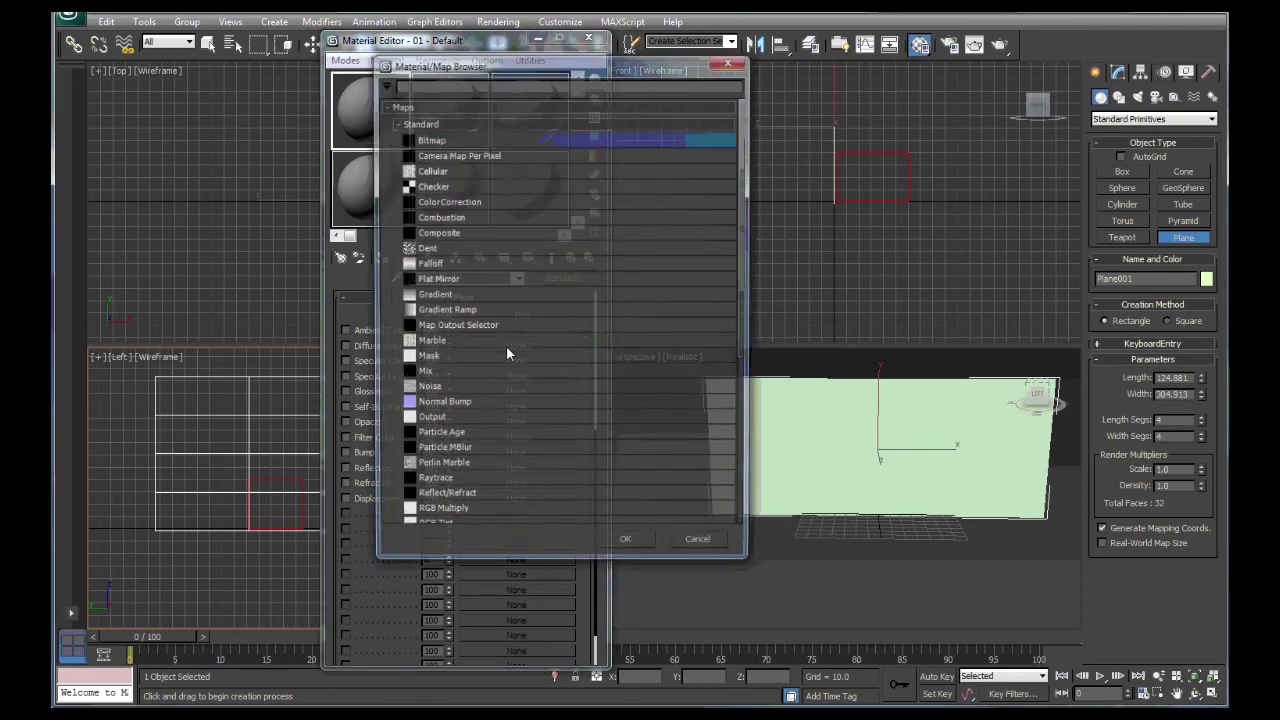
double_click(446, 143)
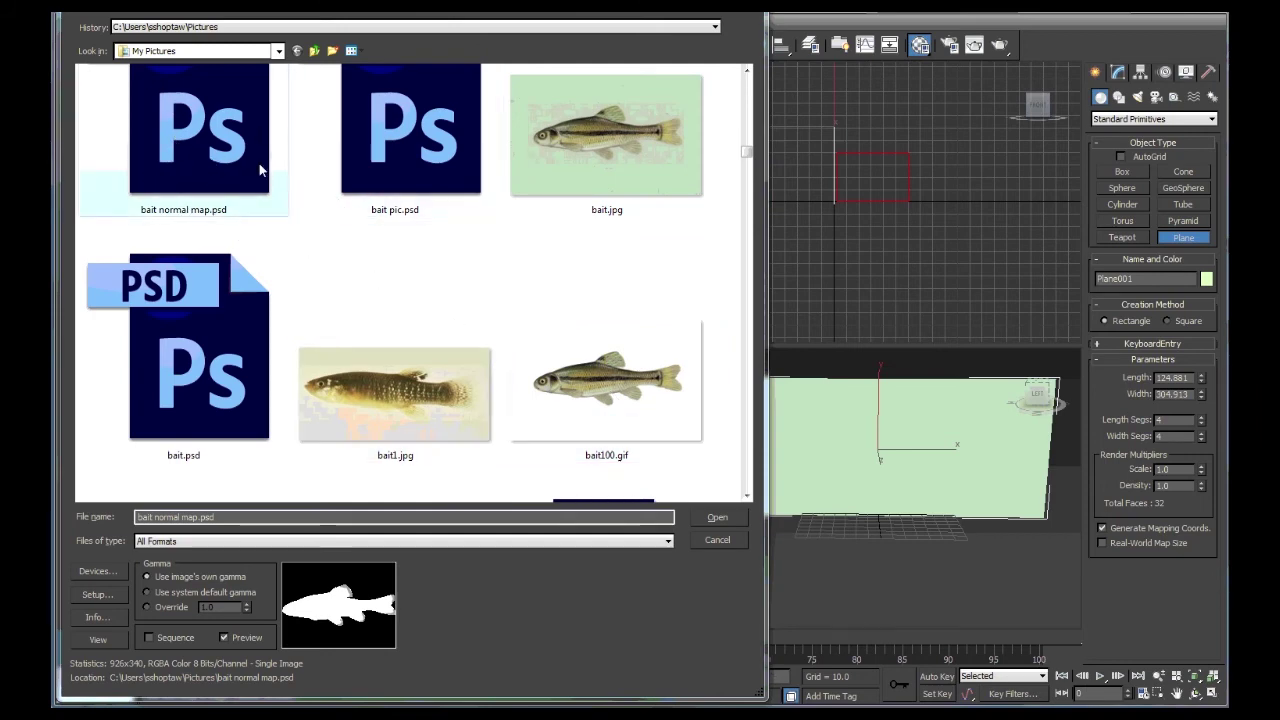
left_click(387, 146)
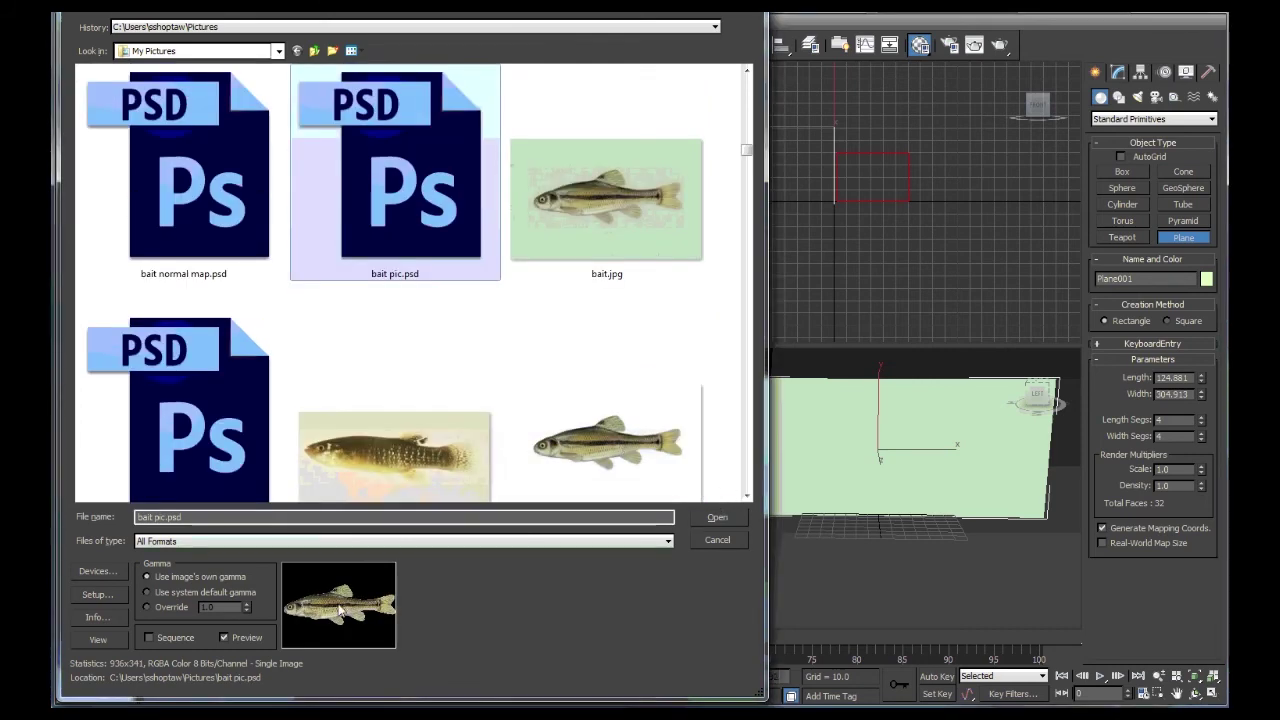
left_click(713, 518)
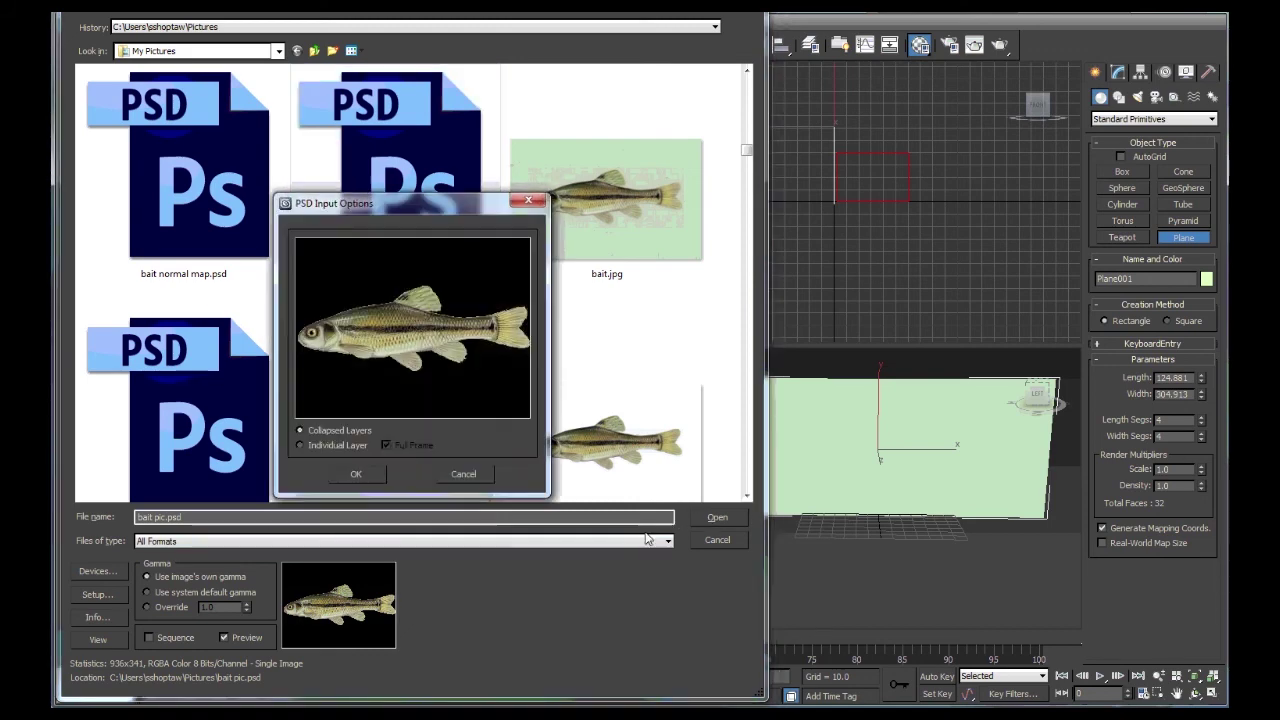
left_click(357, 475)
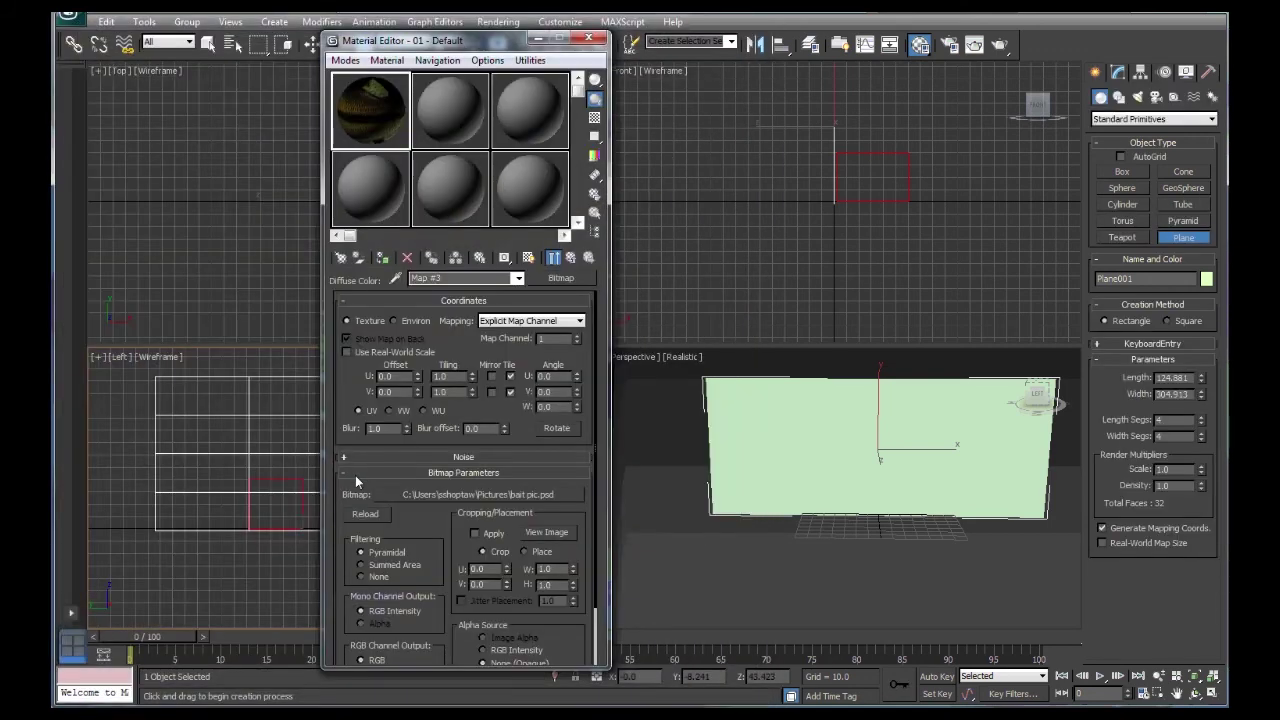
- Apply the fish material to the plane, show its diffuse map in the viewport, and return to the parent material
left_click_drag(365, 108, 804, 467)
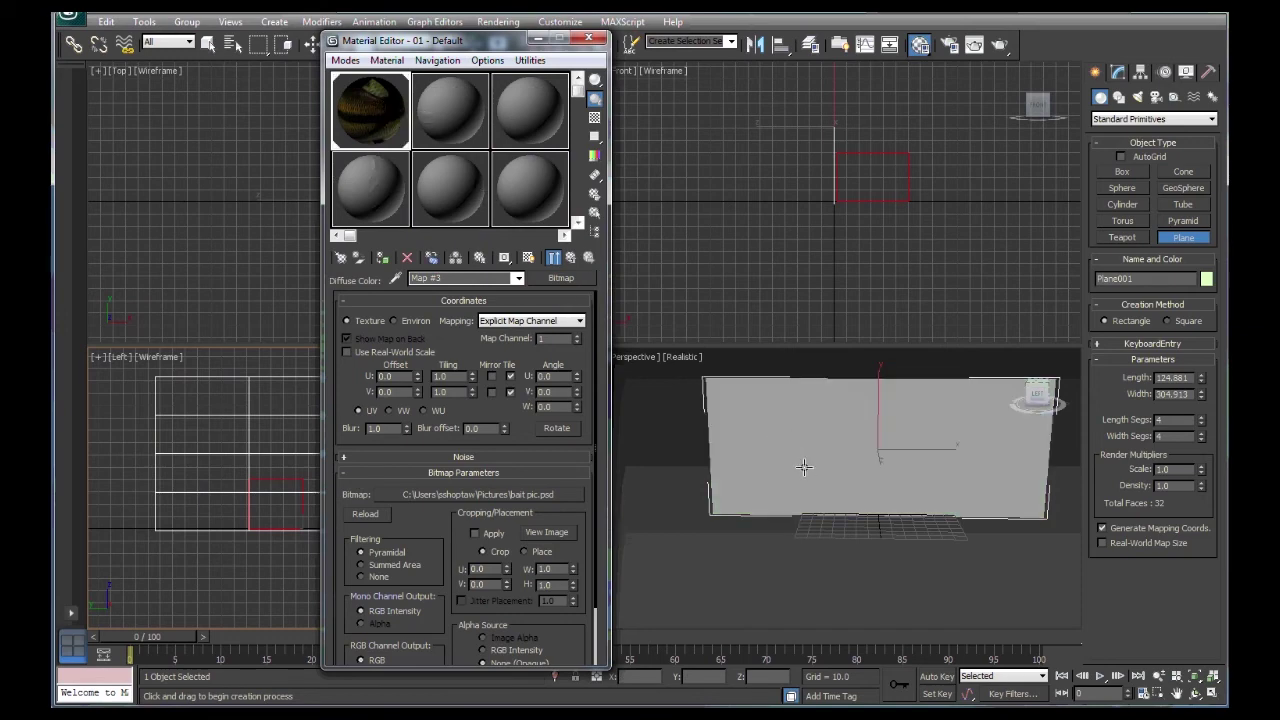
left_click(529, 259)
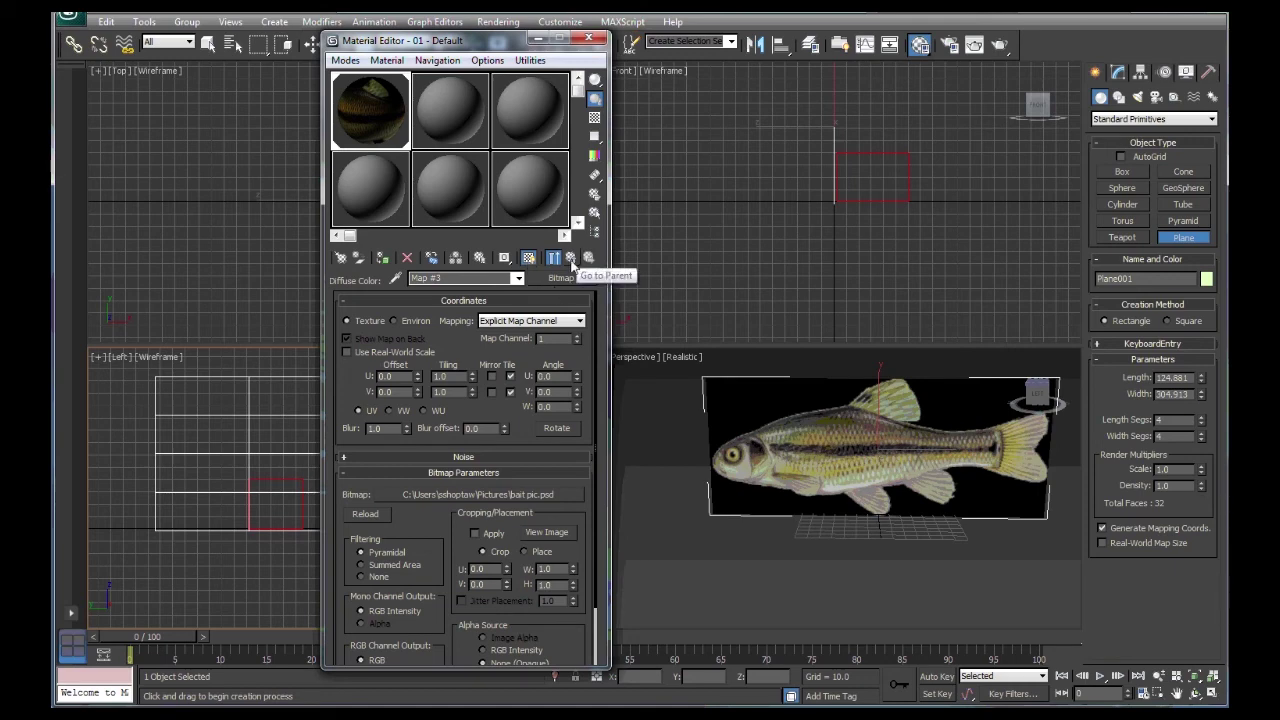
left_click(571, 259)
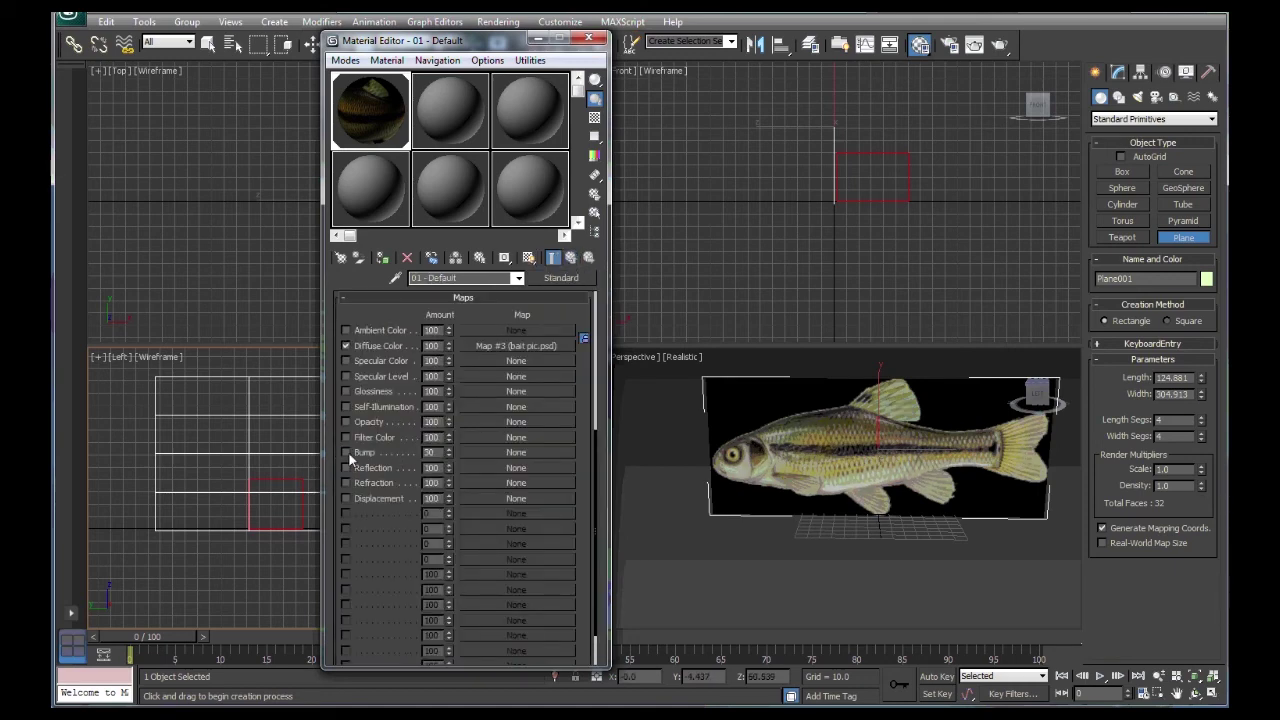
- Load bait normal map.psd with collapsed layers as the material's Opacity bitmap and show it in the viewport
left_click(505, 422)
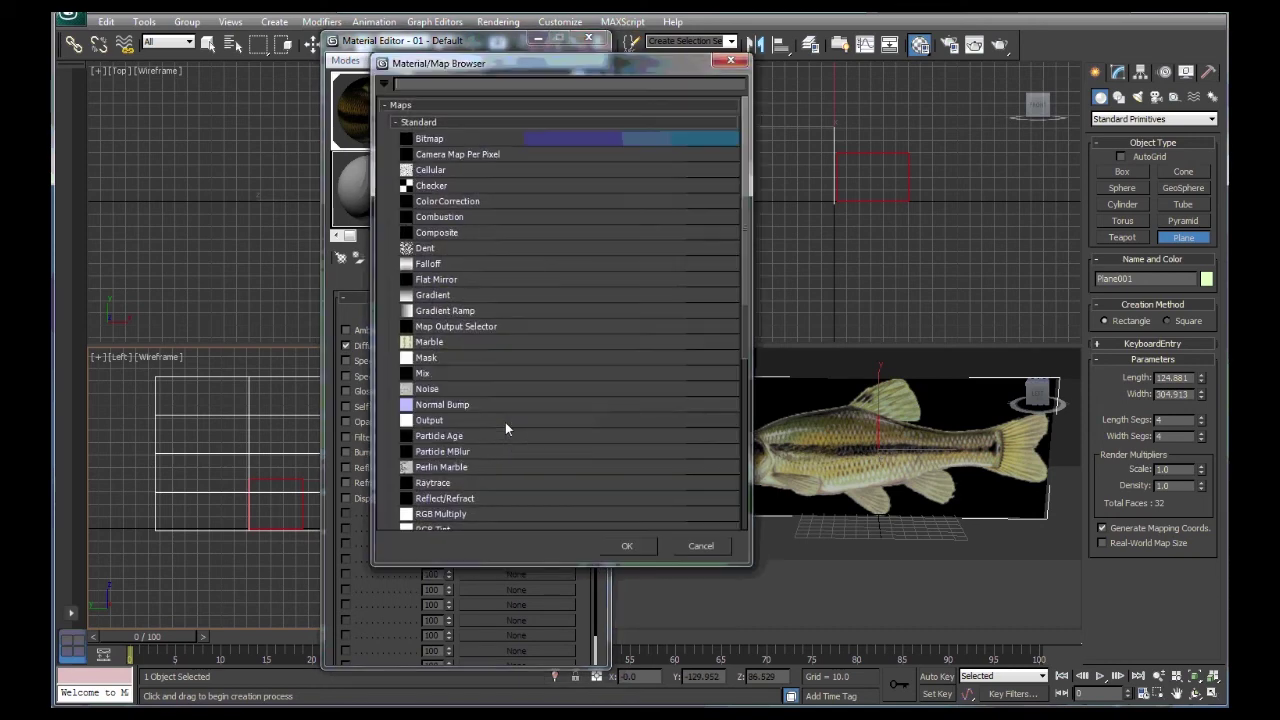
double_click(490, 142)
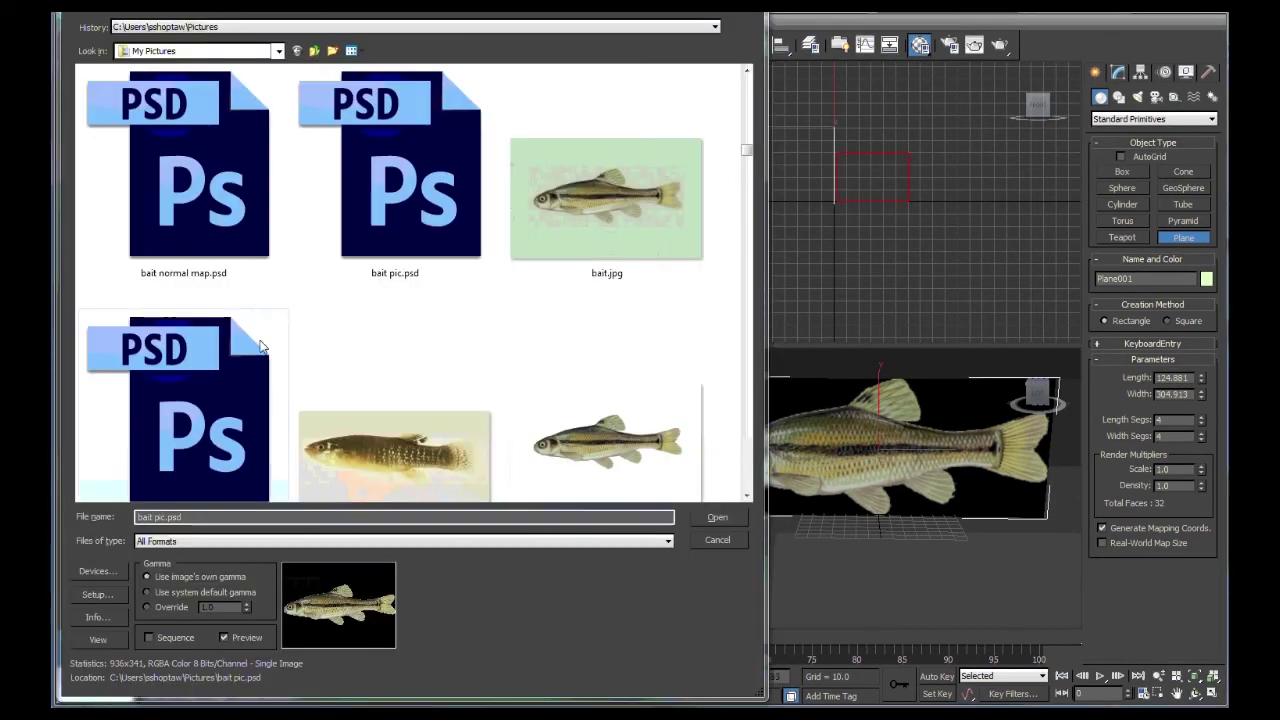
left_click(188, 218)
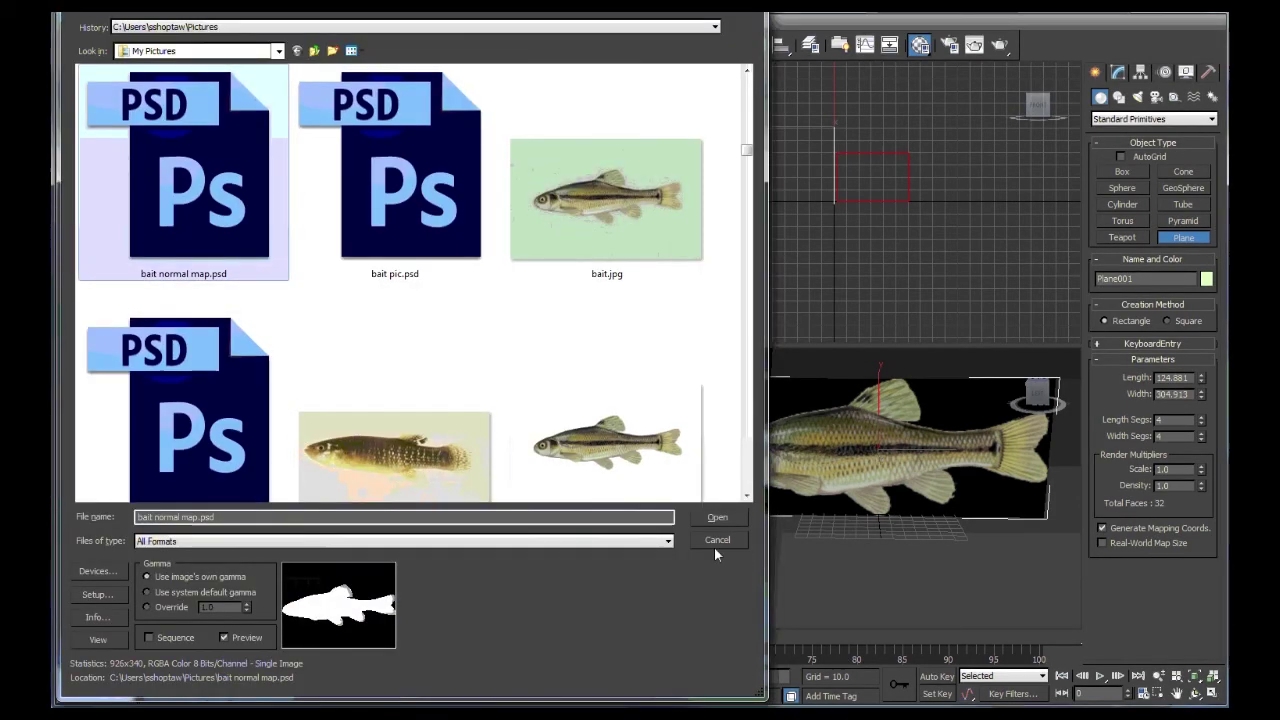
left_click(718, 517)
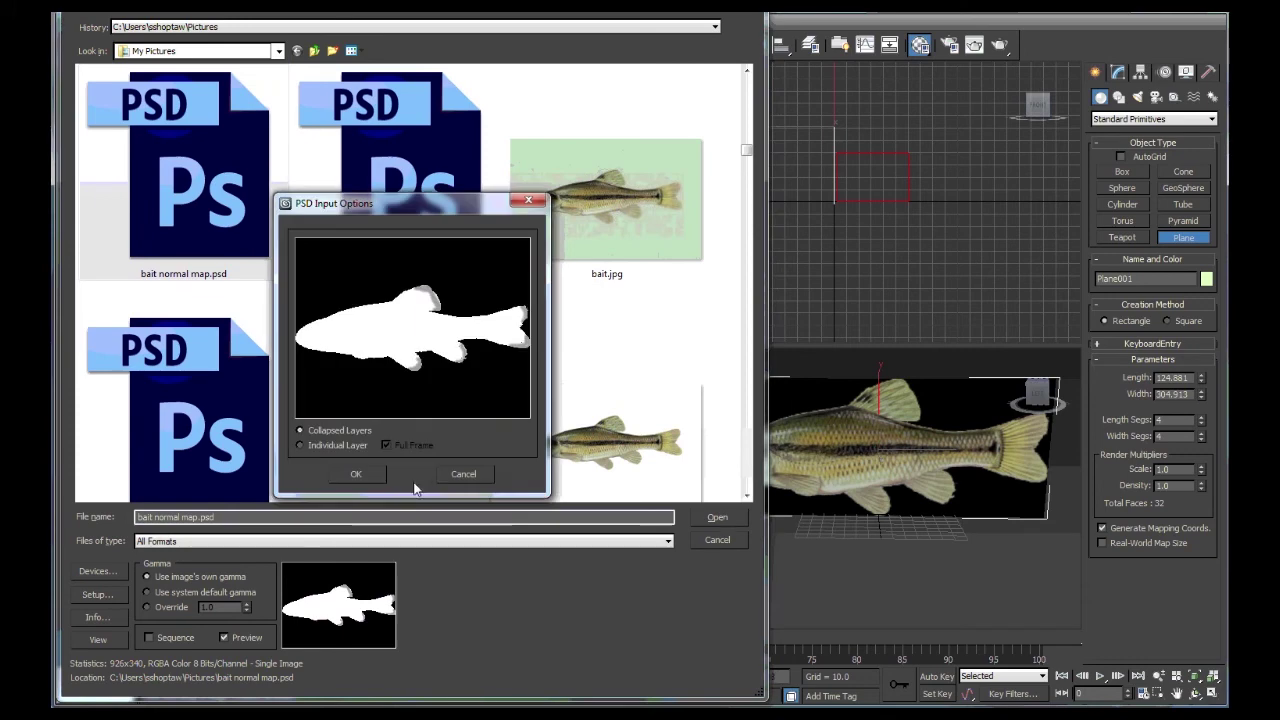
left_click(359, 475)
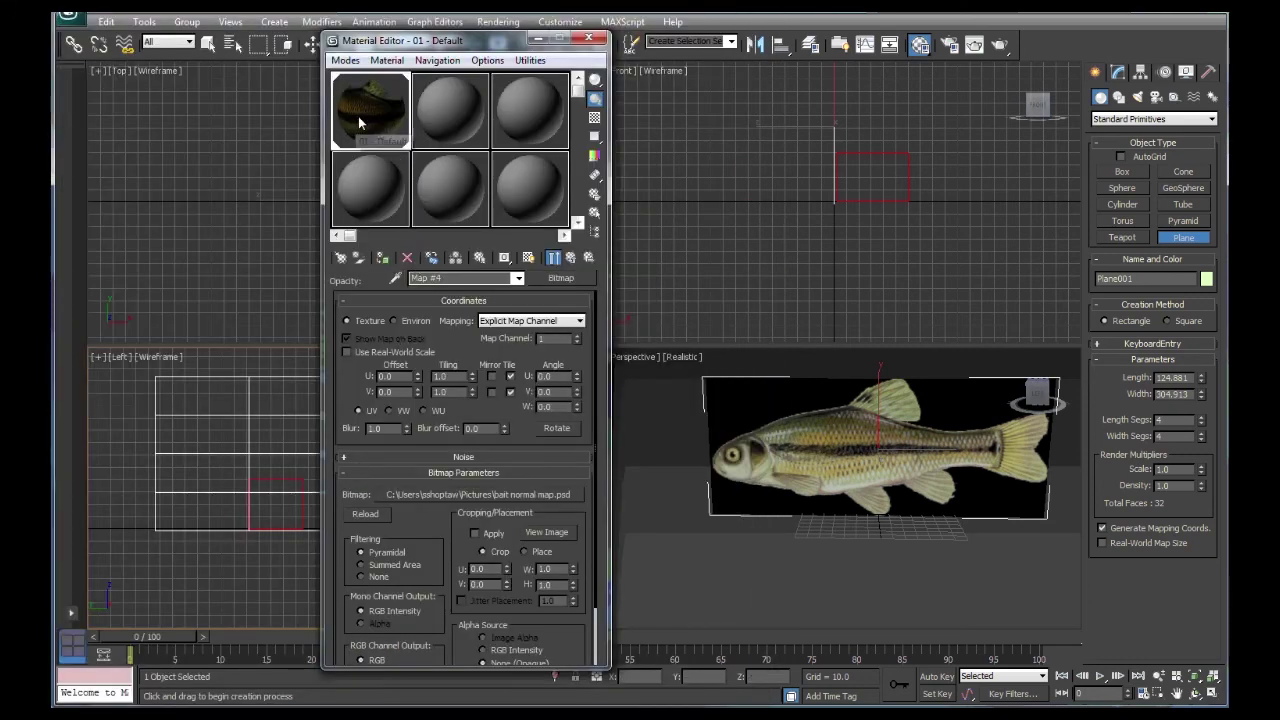
left_click(529, 258)
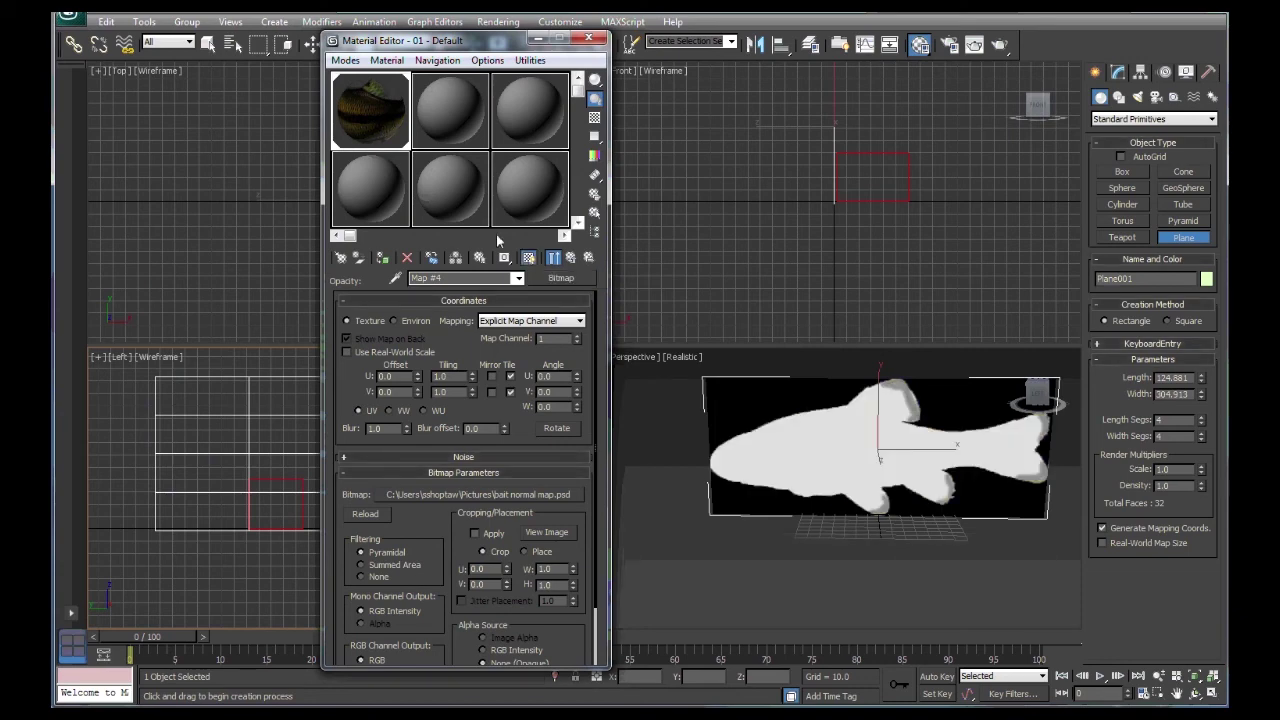
- Switch the viewport display back to the material's Diffuse Color map and close the Material Editor
left_click(571, 258)
left_click(499, 344)
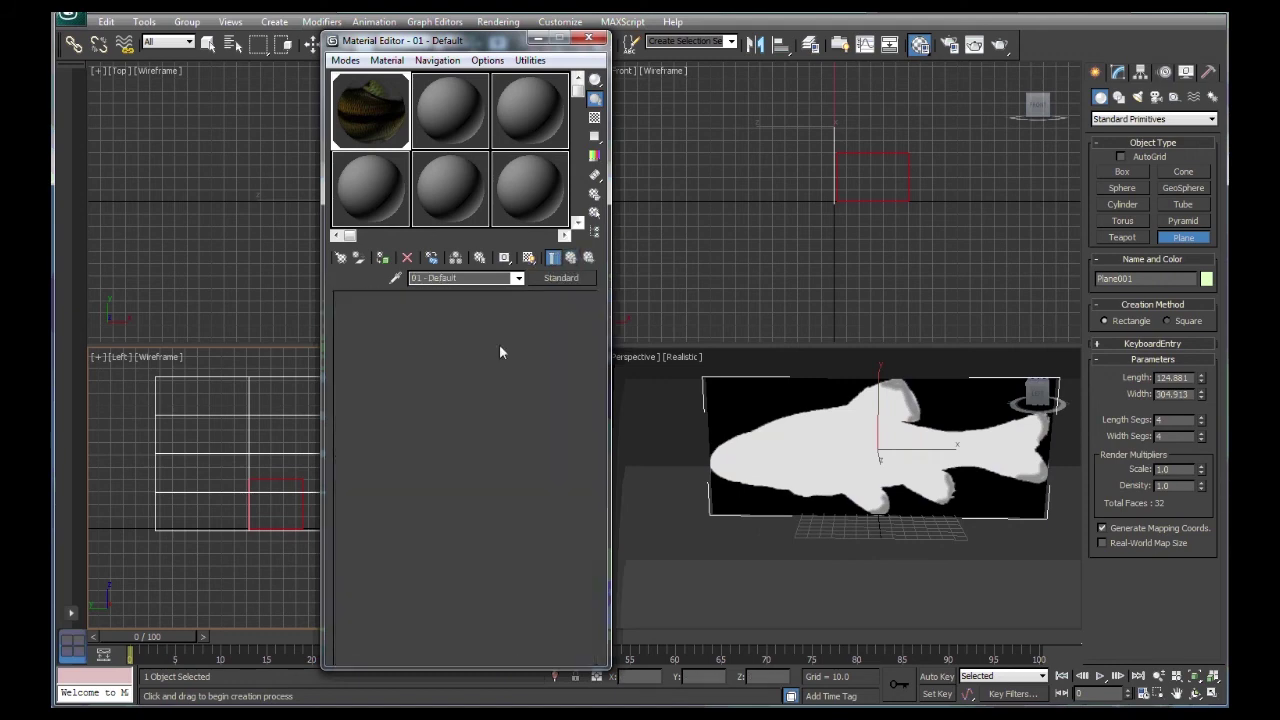
left_click(529, 258)
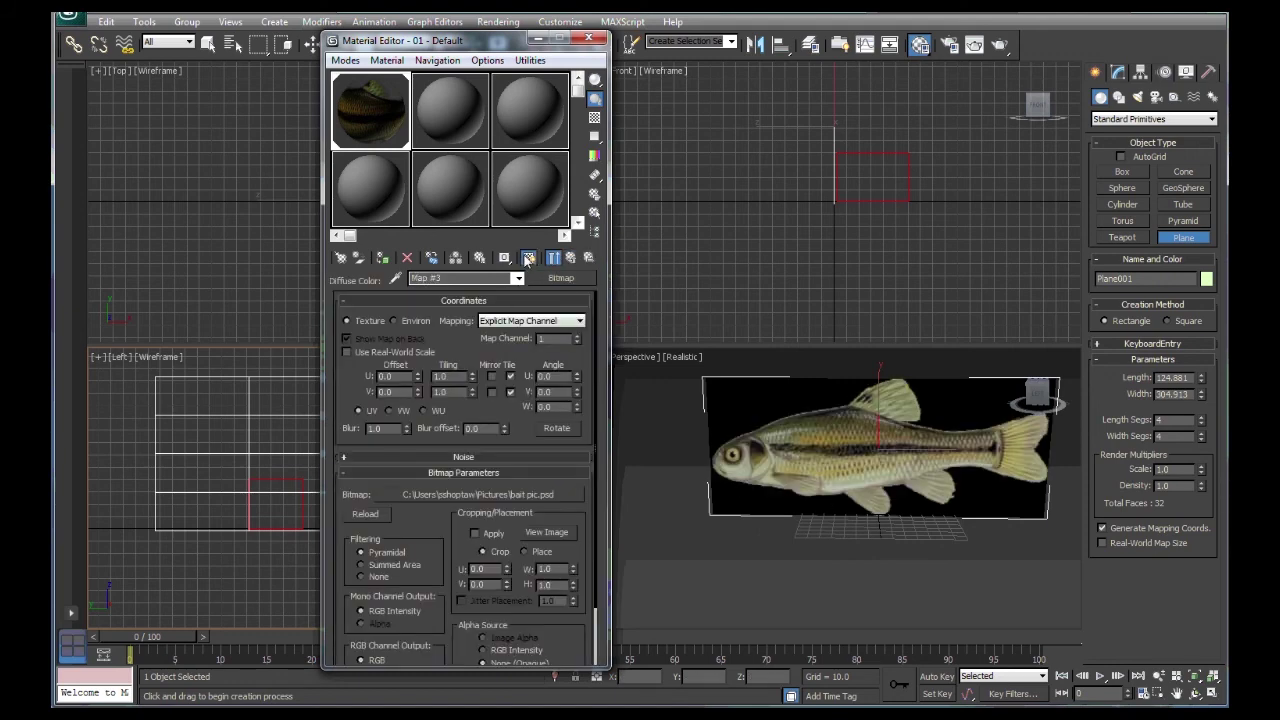
left_click(595, 42)
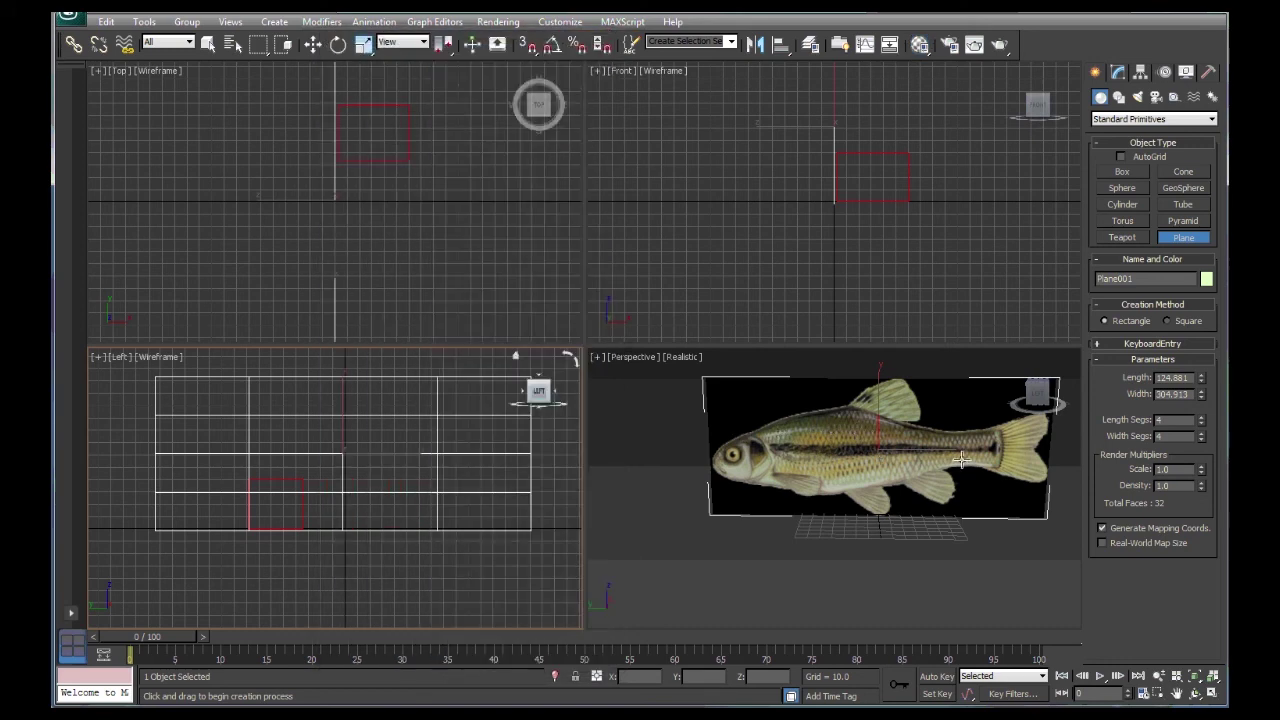
- Move the fish plane to about Y 193 and Z 29 so its tail end overlaps the red box
left_click(312, 44)
left_click_drag(934, 452, 724, 450)
left_click_drag(662, 395, 791, 522)
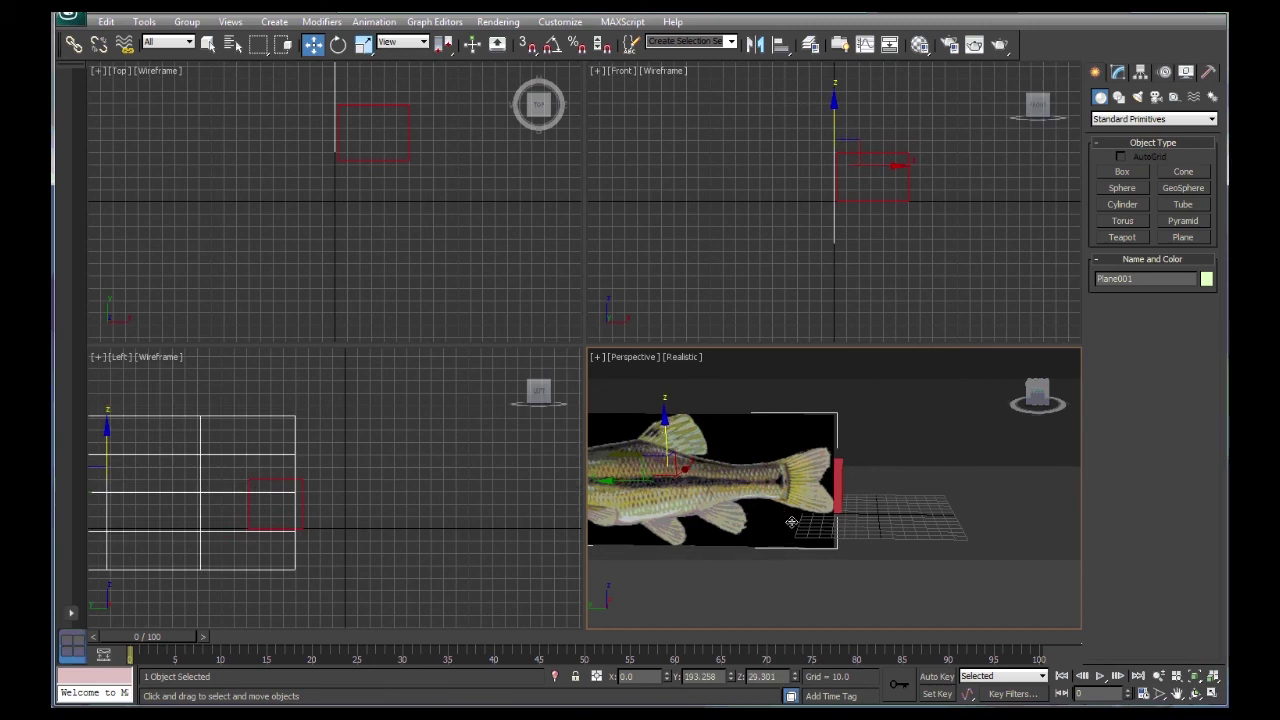
- Render a close-up of the fish tail over the red box from the Perspective viewport to check the transparency
middle_click_drag(904, 506, 958, 486)
scroll(958, 487, "up", 2)
scroll(960, 488, "up", 2)
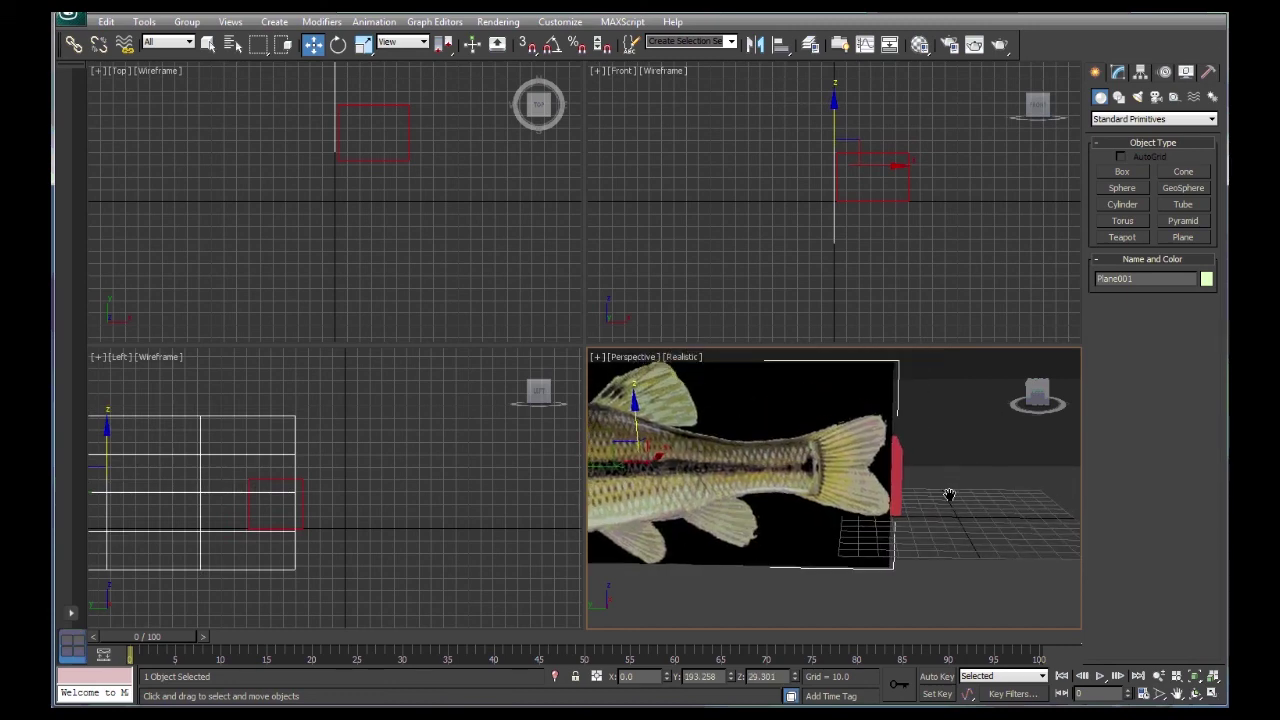
scroll(960, 490, "up", 2)
middle_click_drag(982, 477, 937, 477)
scroll(939, 481, "up", 2)
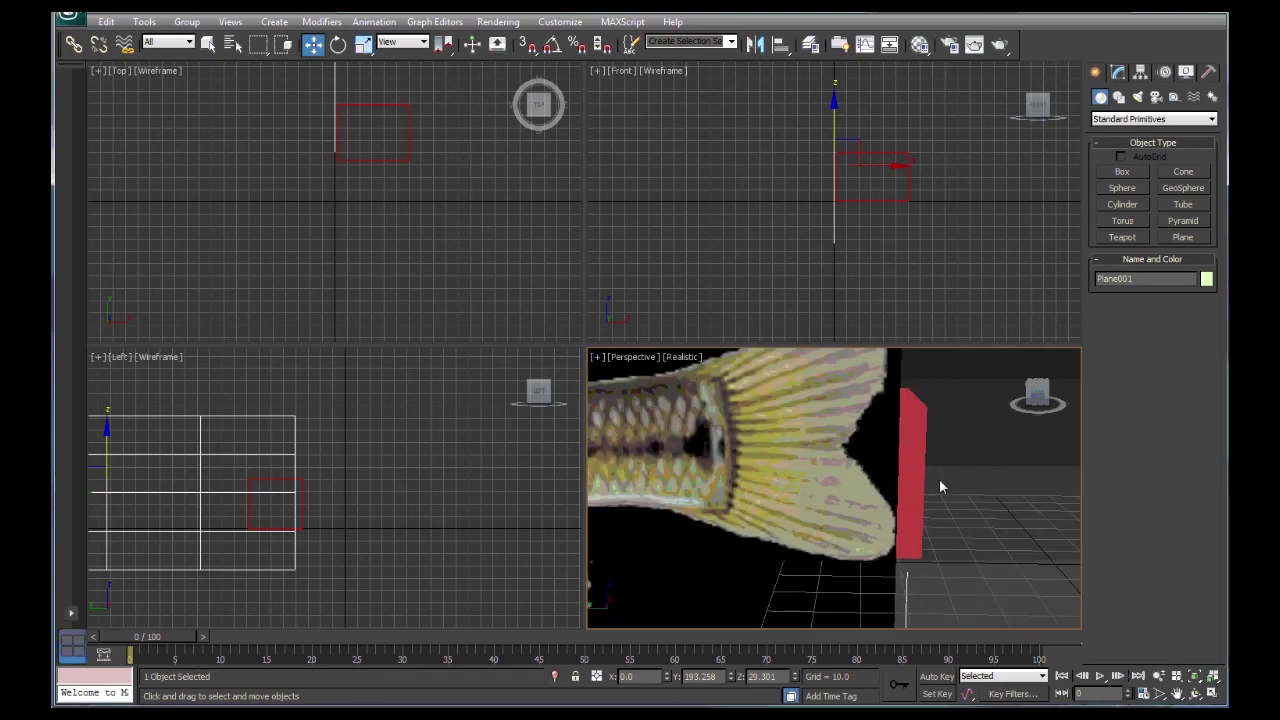
left_click(974, 44)
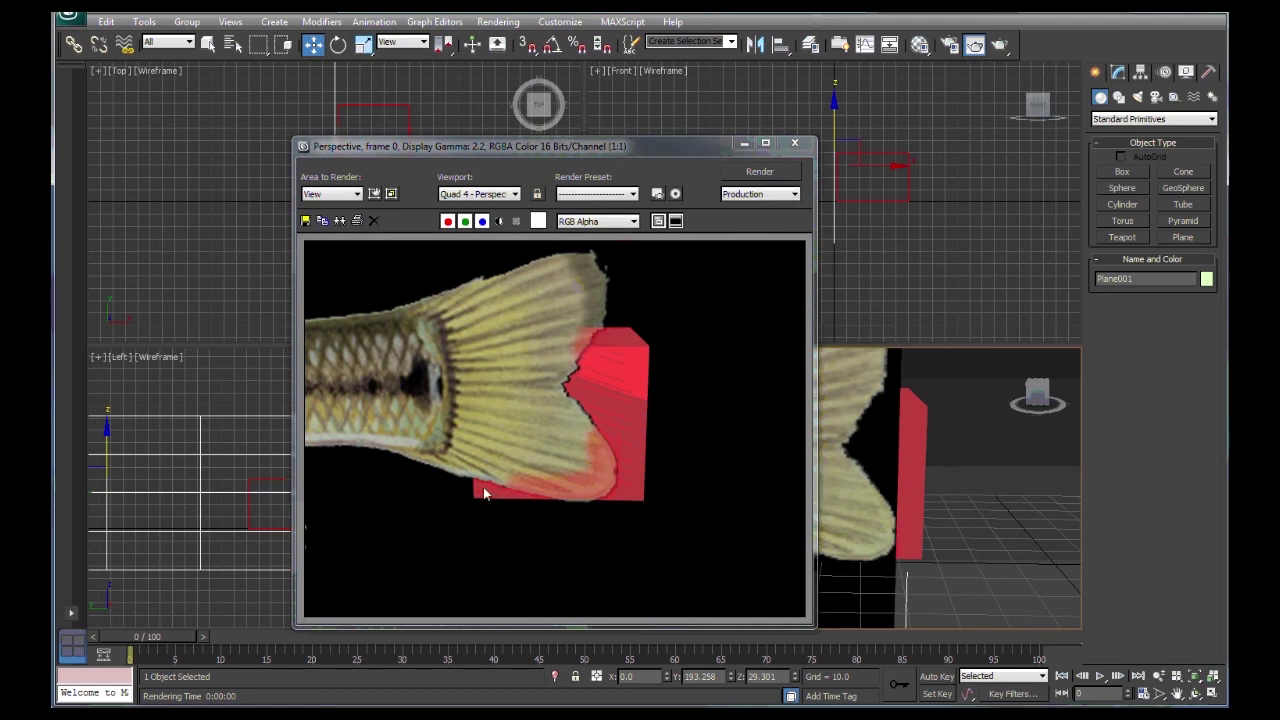
left_click(795, 143)
left_click(950, 418)
- Move the fish plane to about Y 47 and Z 61 so it covers the red box in the Perspective viewport
scroll(948, 442, "down", 4)
middle_click_drag(872, 490, 932, 487)
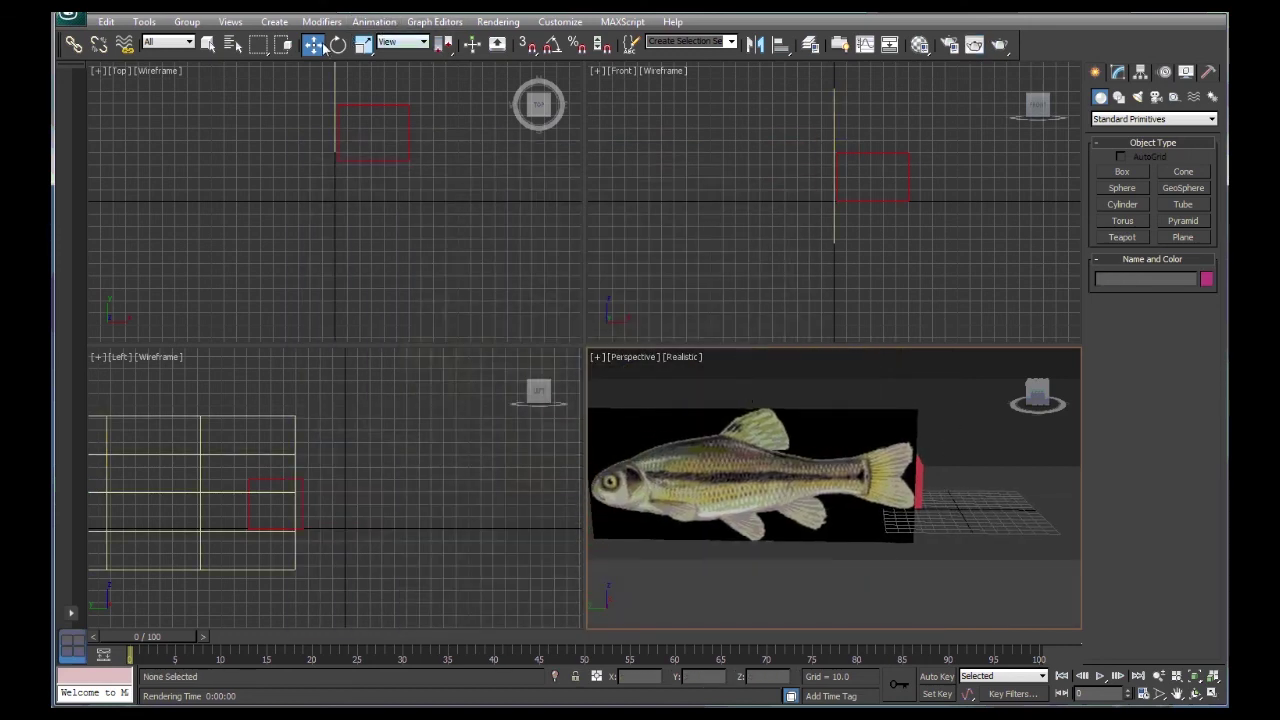
left_click(696, 520)
left_click_drag(698, 474, 870, 479)
left_click_drag(912, 440, 904, 406)
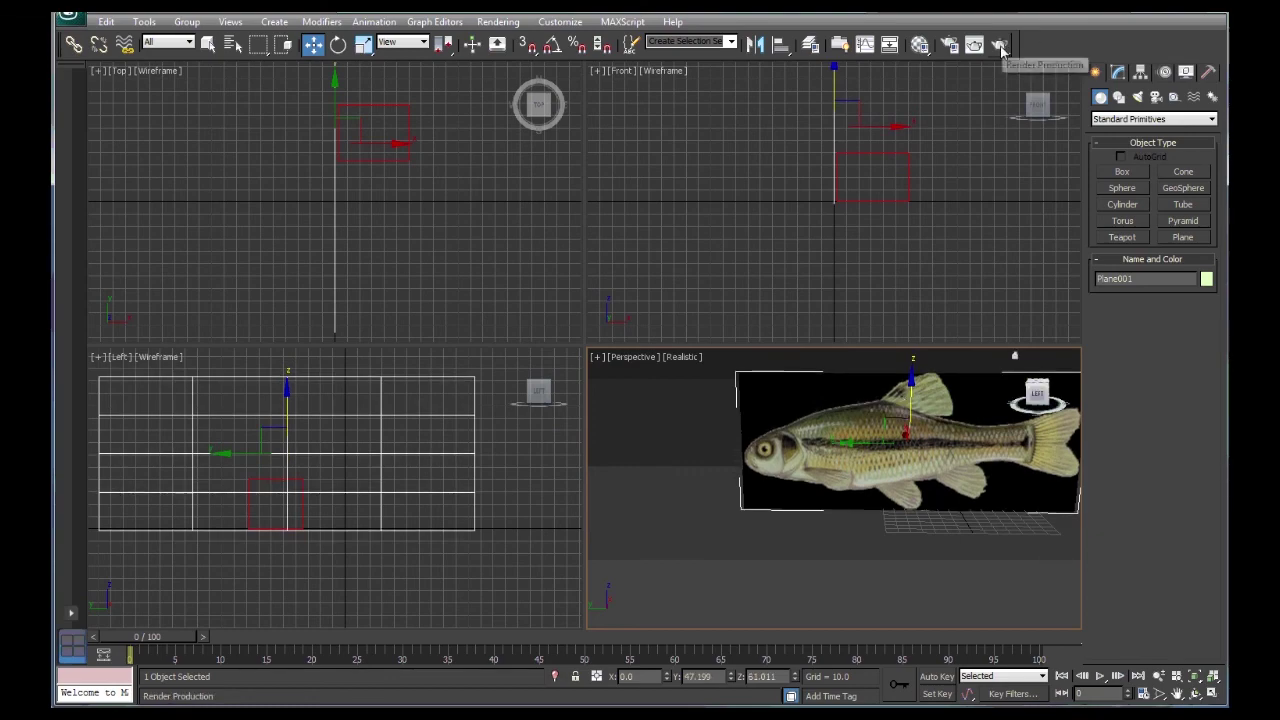